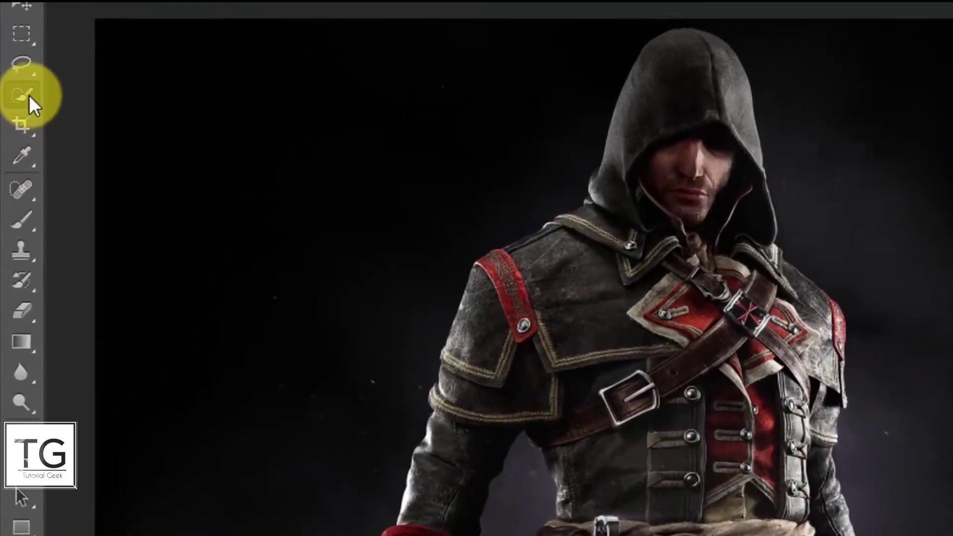
# Step: Select the whole hooded figure with the Quick Selection tool at a brush size of 23
pyautogui.click(13, 130)
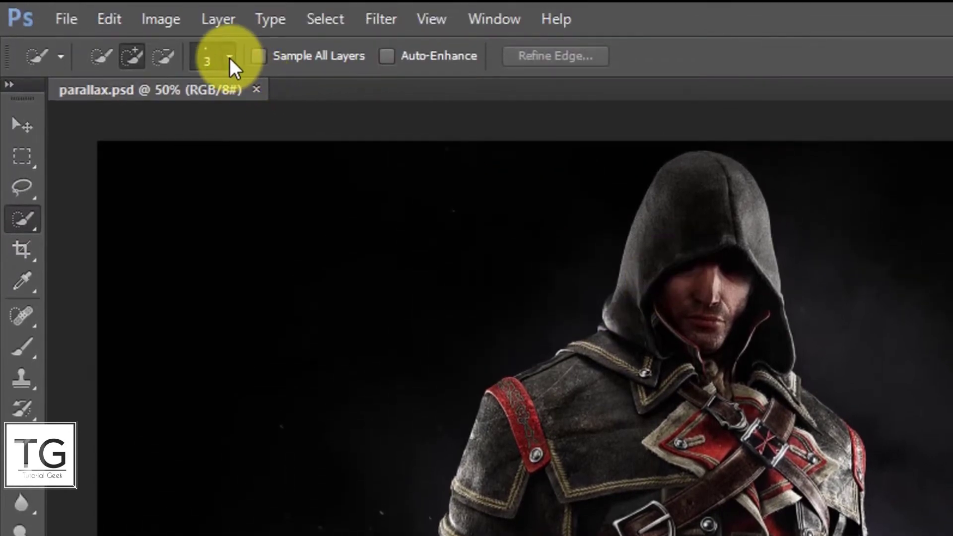
pyautogui.click(230, 57)
pyautogui.click(115, 118)
pyautogui.moveTo(114, 121); pyautogui.dragTo(122, 122)
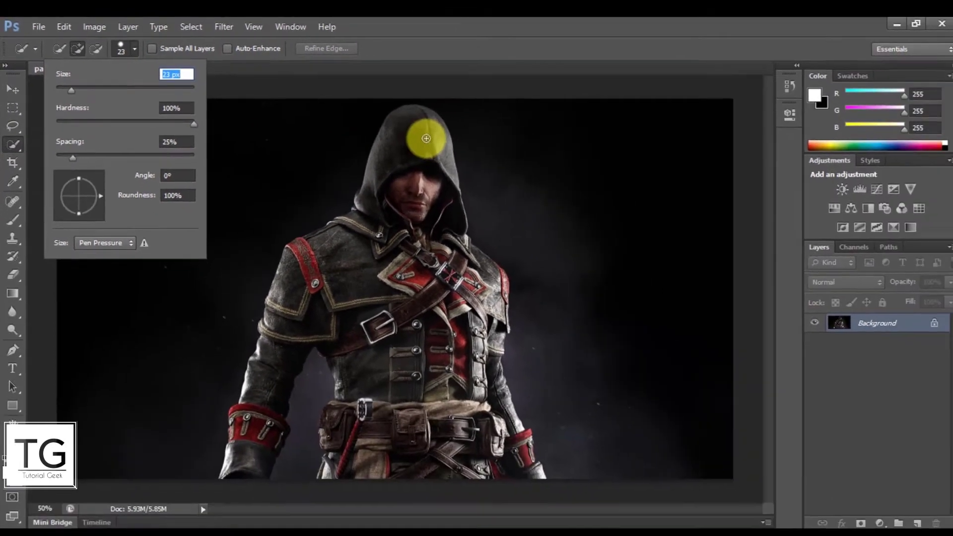
pyautogui.moveTo(614, 175); pyautogui.dragTo(586, 198)
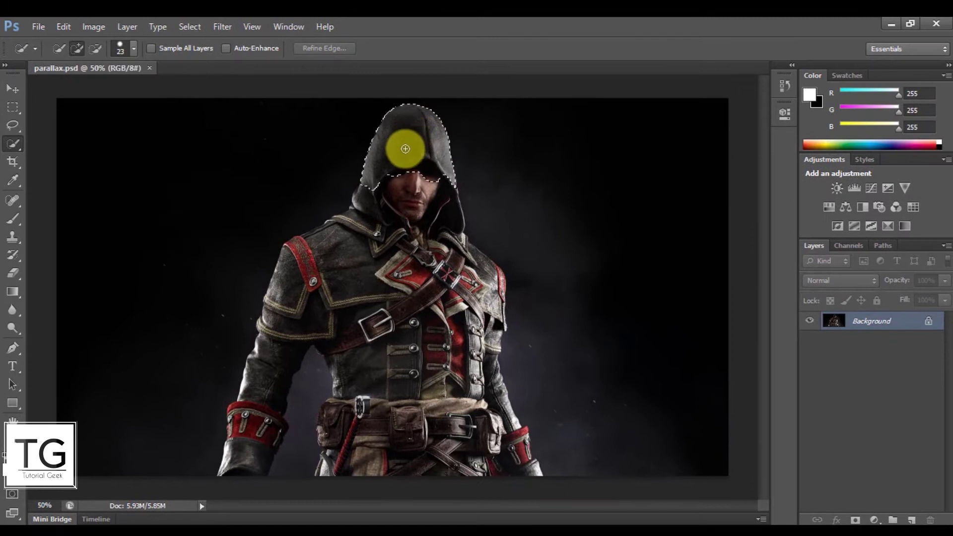
pyautogui.moveTo(347, 231)
pyautogui.mouseDown()
pyautogui.moveTo(283, 315)
pyautogui.moveTo(243, 466)
pyautogui.moveTo(372, 327)
pyautogui.moveTo(345, 376)
pyautogui.moveTo(452, 451)
pyautogui.moveTo(526, 468)
pyautogui.moveTo(480, 282)
pyautogui.mouseUp()
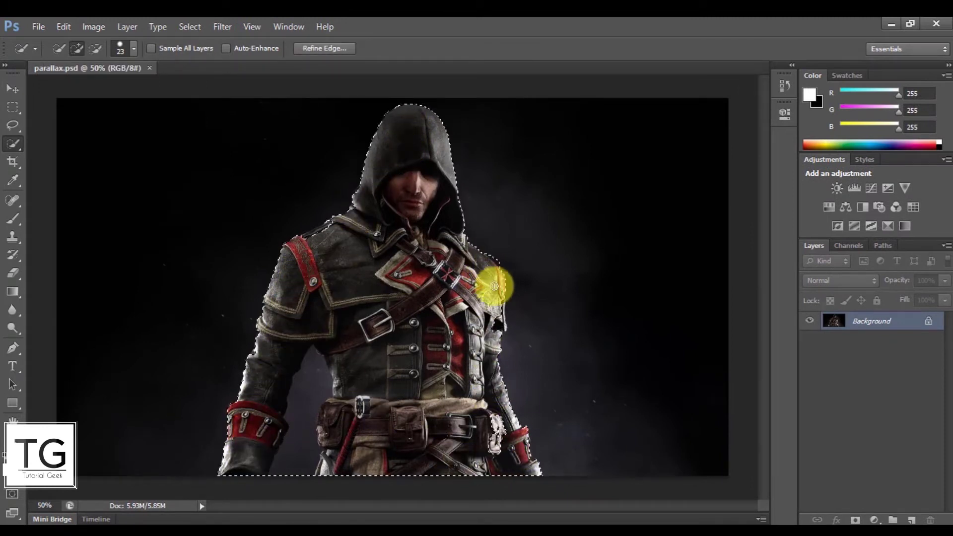
# Step: Reduce the selection brush to size 4 and subtract the background gap between the figure's arm and waist
pyautogui.click(130, 48)
pyautogui.moveTo(82, 88); pyautogui.dragTo(63, 91)
pyautogui.press('Return')
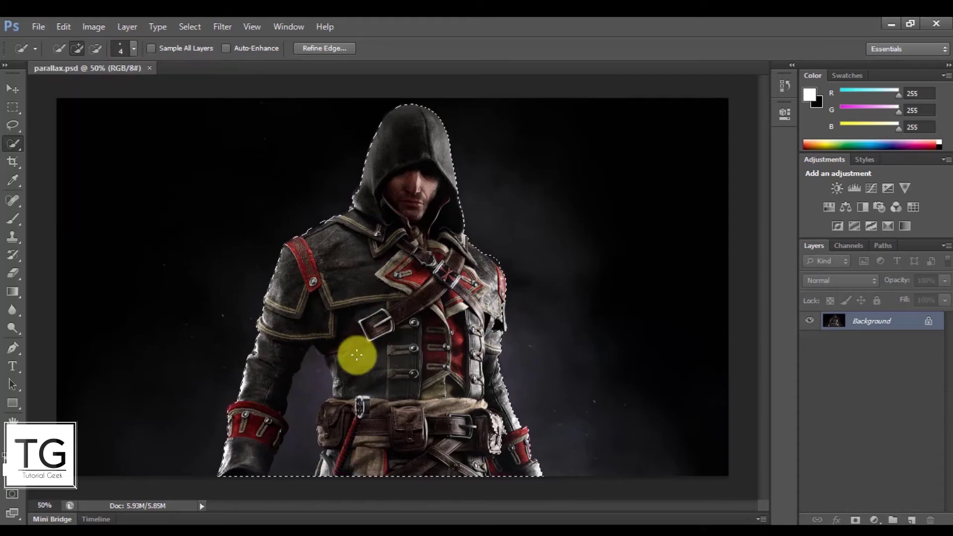
pyautogui.scroll(4, 356, 355)
pyautogui.scroll(-5, 326, 430)
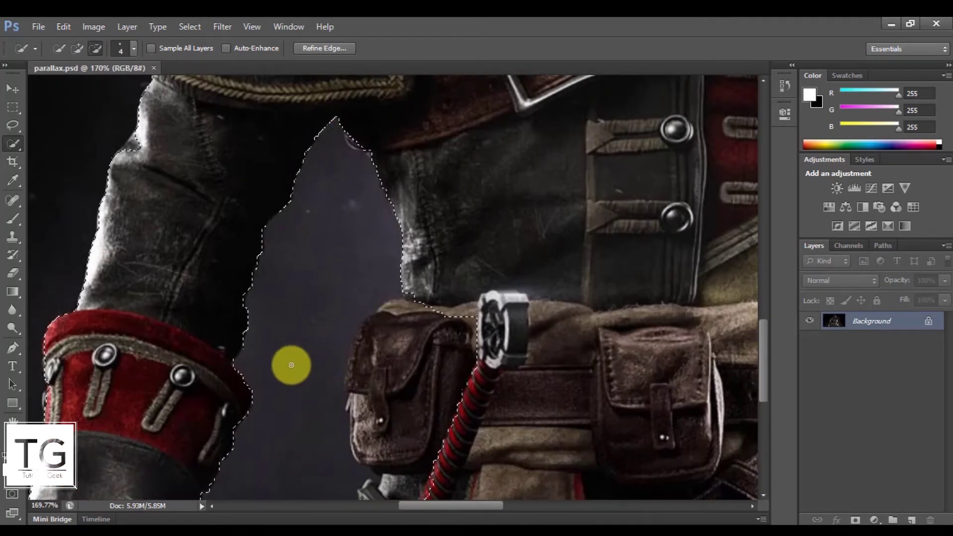
pyautogui.moveTo(381, 212)
pyautogui.mouseDown()
pyautogui.moveTo(341, 245)
pyautogui.moveTo(298, 255)
pyautogui.moveTo(383, 362)
pyautogui.moveTo(338, 244)
pyautogui.mouseUp()
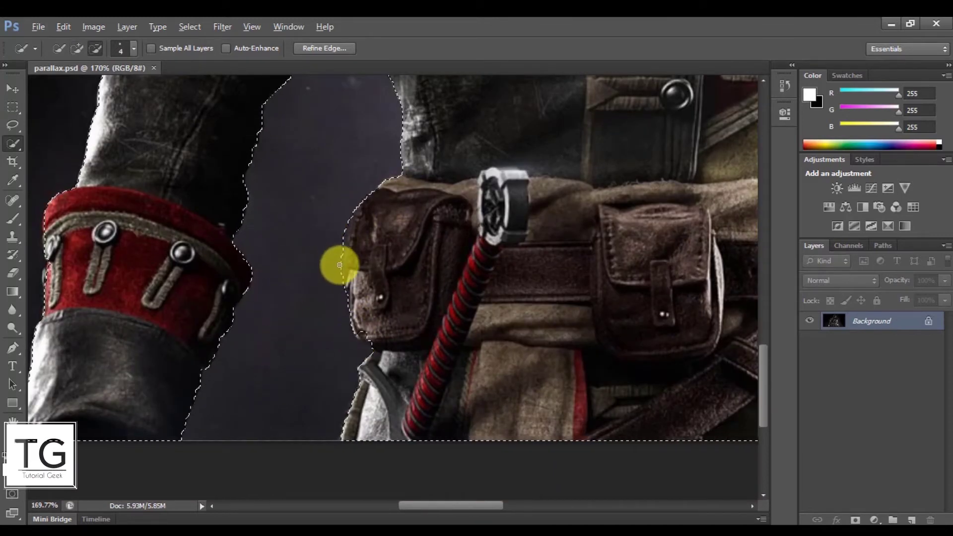
pyautogui.scroll(4, 617, 340)
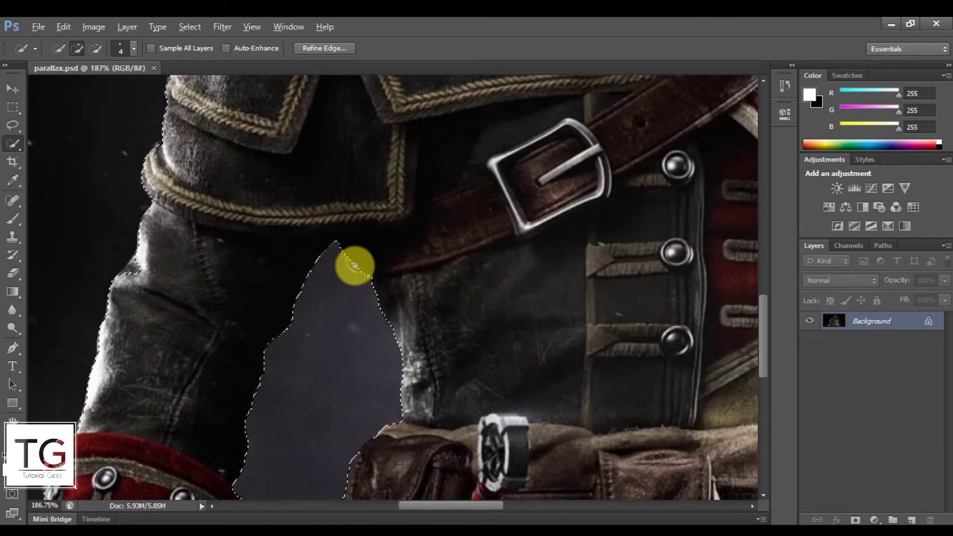
# Step: Subtract the excess background from the selection along the shoulder with the patterned red band, up to the collar
pyautogui.scroll(5, 355, 266)
pyautogui.scroll(-5, 350, 275)
pyautogui.scroll(4, 402, 191)
pyautogui.scroll(2, 377, 310)
pyautogui.scroll(-3, 640, 247)
pyautogui.scroll(3, 681, 207)
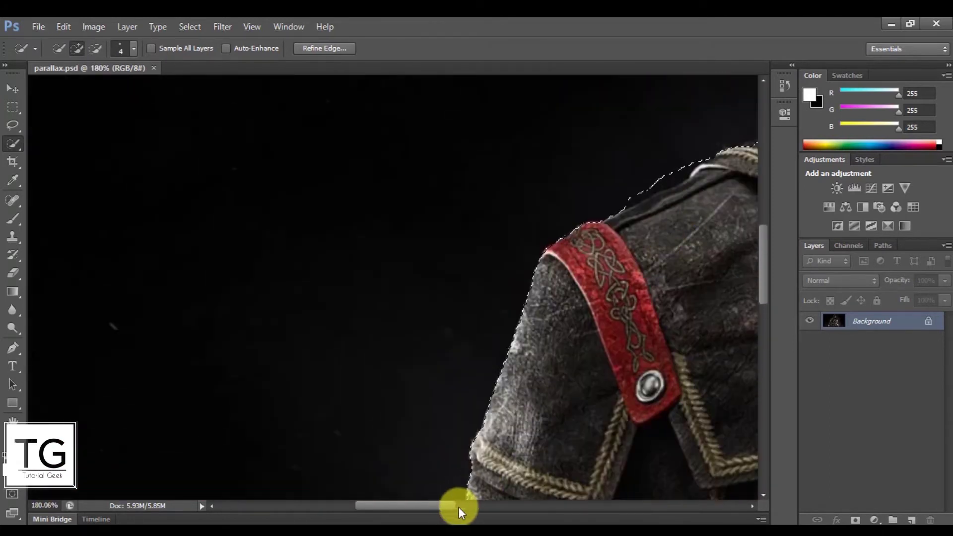
pyautogui.moveTo(450, 505); pyautogui.dragTo(499, 505)
pyautogui.scroll(1, 372, 268)
pyautogui.scroll(5, 373, 266)
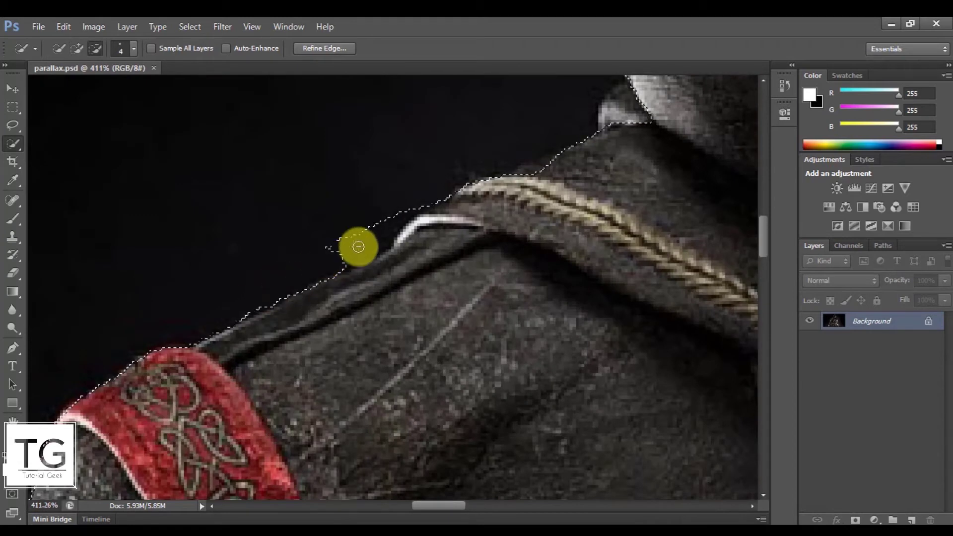
pyautogui.click(553, 159)
pyautogui.click(621, 91)
# Step: Refine the selection along the hood's edge and trim the stray background above the opposite shoulder
pyautogui.scroll(4, 621, 91)
pyautogui.scroll(1, 689, 182)
pyautogui.moveTo(452, 505); pyautogui.dragTo(551, 506)
pyautogui.scroll(-5, 531, 275)
pyautogui.scroll(8, 387, 402)
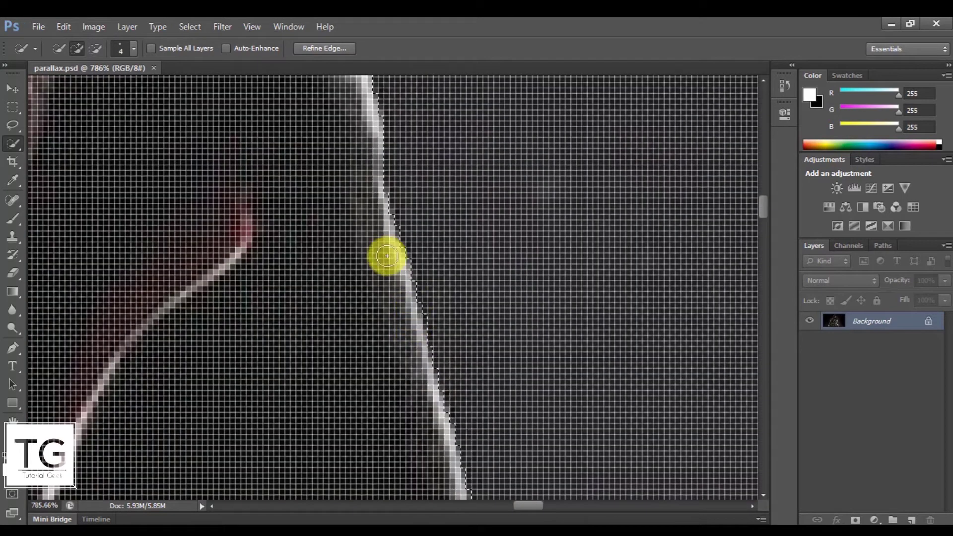
pyautogui.scroll(-4, 390, 267)
pyautogui.hscroll(3, 541, 507)
pyautogui.scroll(3, 507, 426)
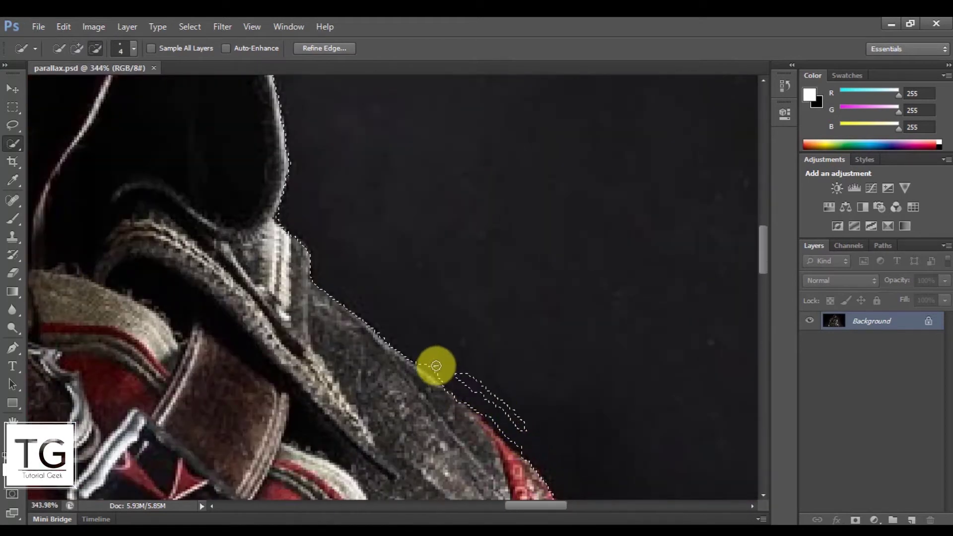
pyautogui.moveTo(495, 396); pyautogui.dragTo(521, 428)
pyautogui.scroll(-3, 537, 408)
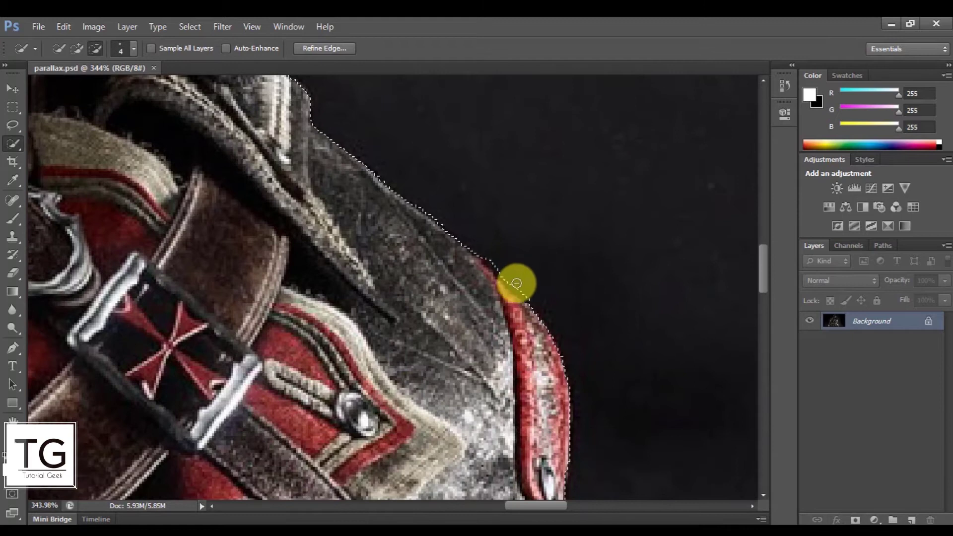
pyautogui.scroll(-4, 541, 294)
pyautogui.moveTo(541, 294); pyautogui.dragTo(561, 343)
# Step: Add the hanging strap tip below that shoulder to the selection and clean up its outer edge
pyautogui.scroll(-3, 559, 432)
pyautogui.moveTo(560, 431); pyautogui.dragTo(560, 308)
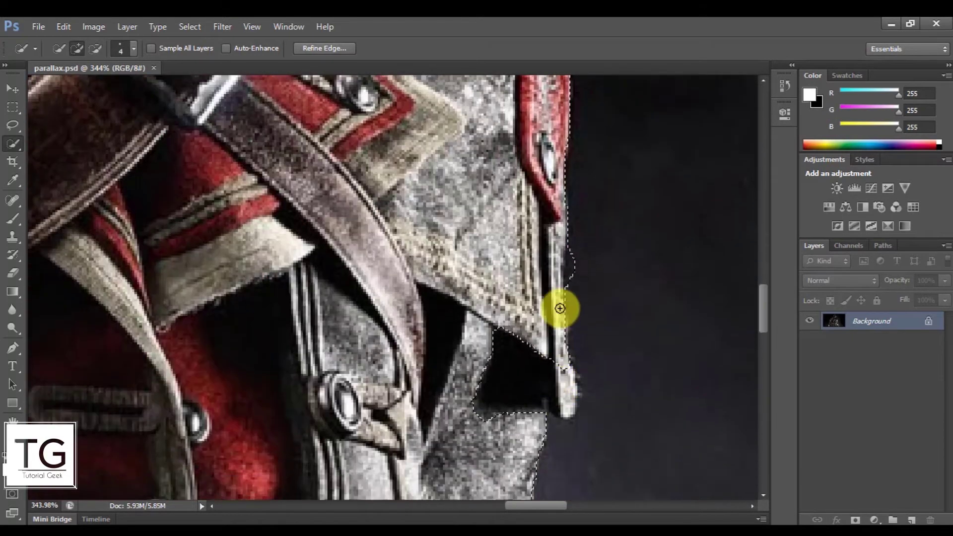
pyautogui.keyDown('alt'); pyautogui.moveTo(571, 242); pyautogui.dragTo(573, 300); pyautogui.keyUp('alt')
pyautogui.scroll(-2, 546, 305)
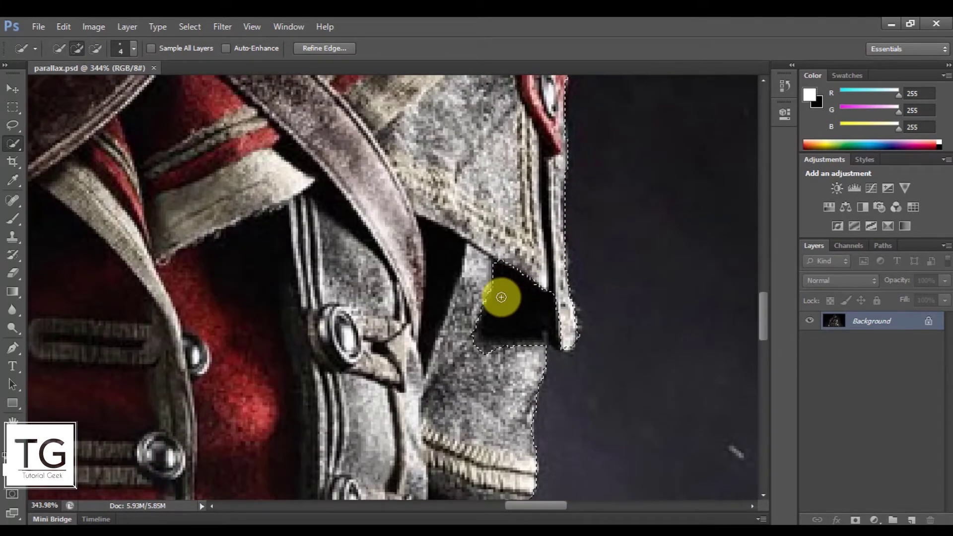
# Step: Refine the selection from the torn cape edge down along the forearm, red cuff and glove
pyautogui.scroll(-3, 501, 297)
pyautogui.scroll(-6, 507, 291)
pyautogui.scroll(-1, 537, 404)
pyautogui.scroll(6, 635, 287)
pyautogui.scroll(-5, 485, 259)
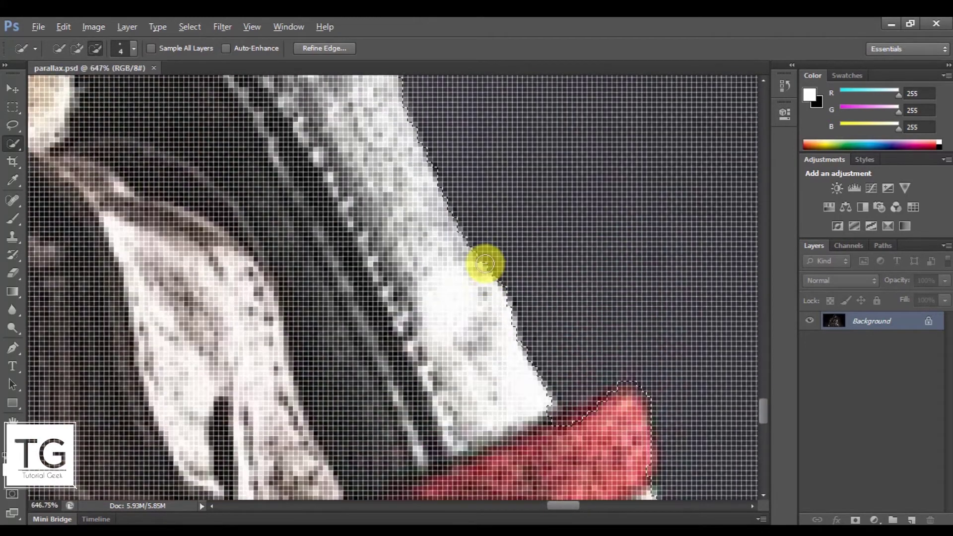
pyautogui.scroll(5, 602, 273)
pyautogui.scroll(-8, 603, 266)
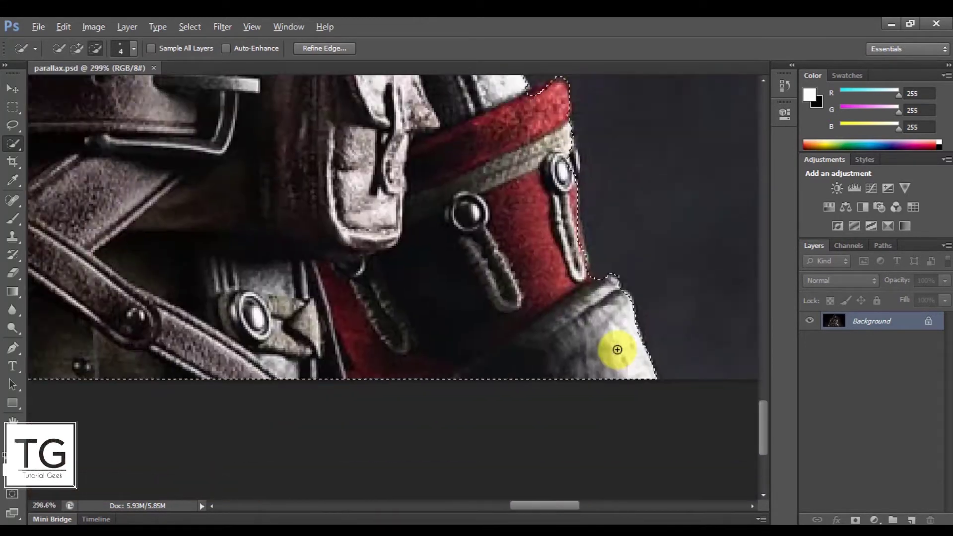
# Step: Copy the selected figure and paste it onto a new layer
pyautogui.hotkey('ctrl', 'c')
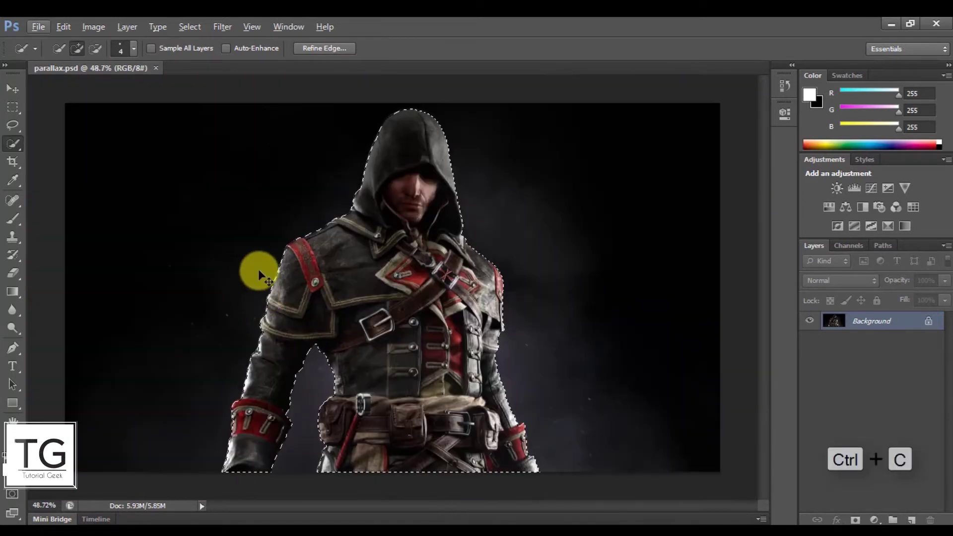
pyautogui.hotkey('ctrl', 'v')
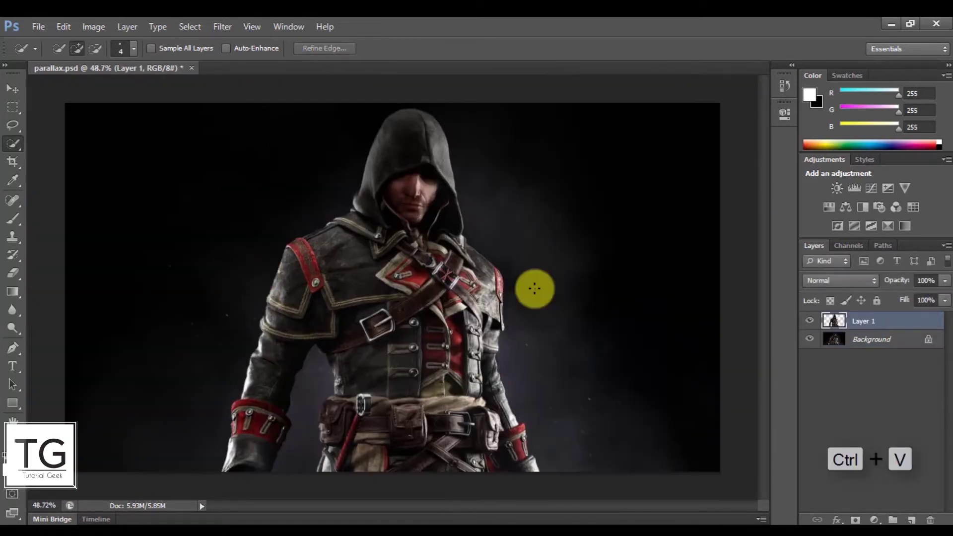
# Step: Make the Background layer active and reselect the figure's outline
pyautogui.click(858, 343)
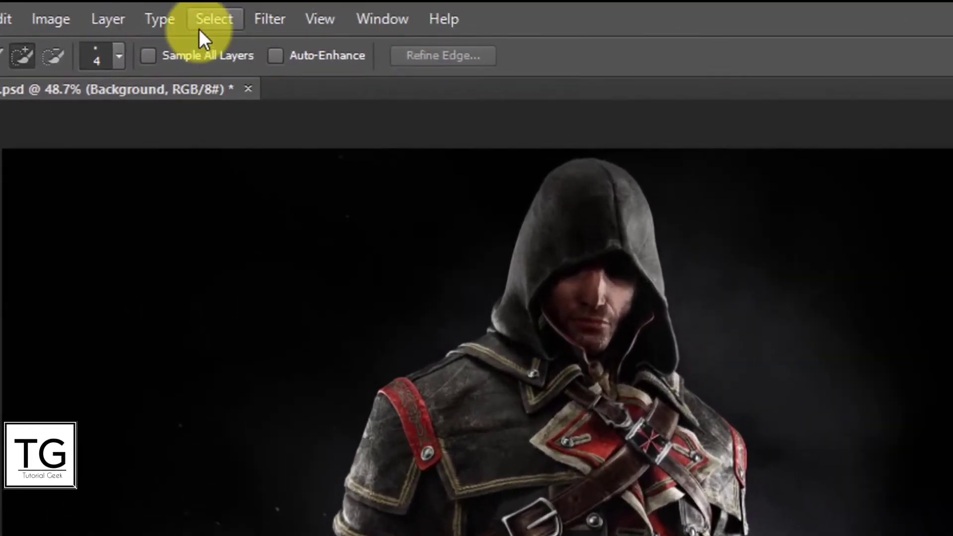
pyautogui.click(209, 28)
pyautogui.click(211, 89)
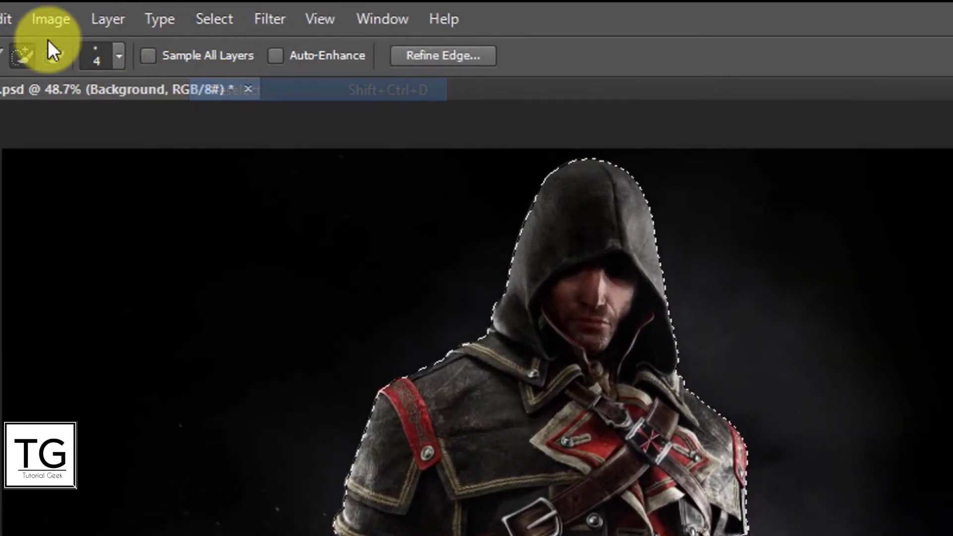
# Step: Save parallax.psd with Maximize Compatibility enabled
pyautogui.click(13, 19)
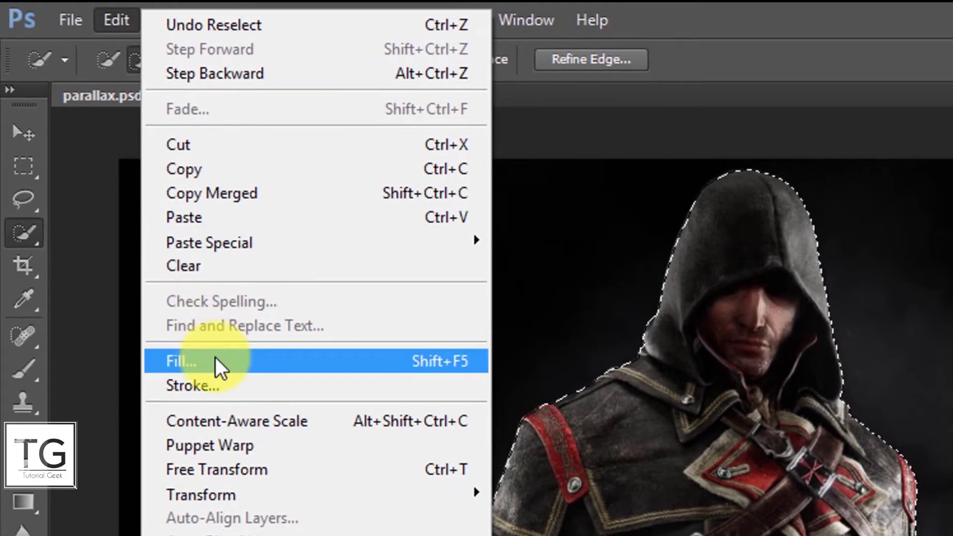
pyautogui.click(738, 11)
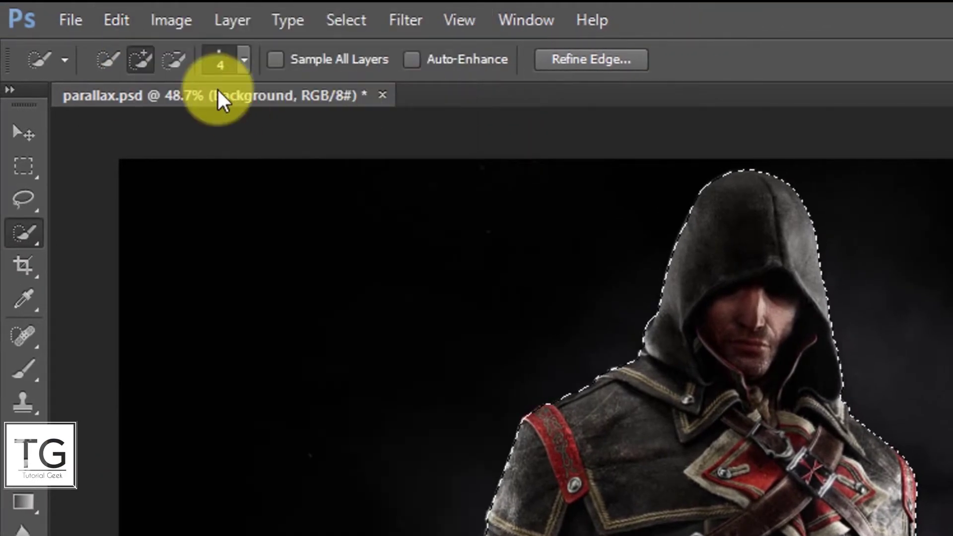
pyautogui.hotkey('ctrl', 's')
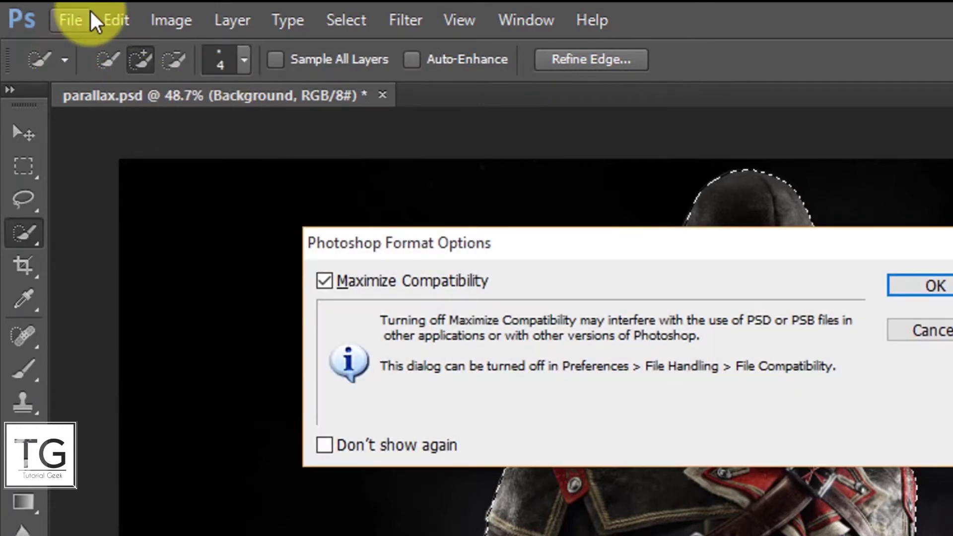
pyautogui.click(933, 286)
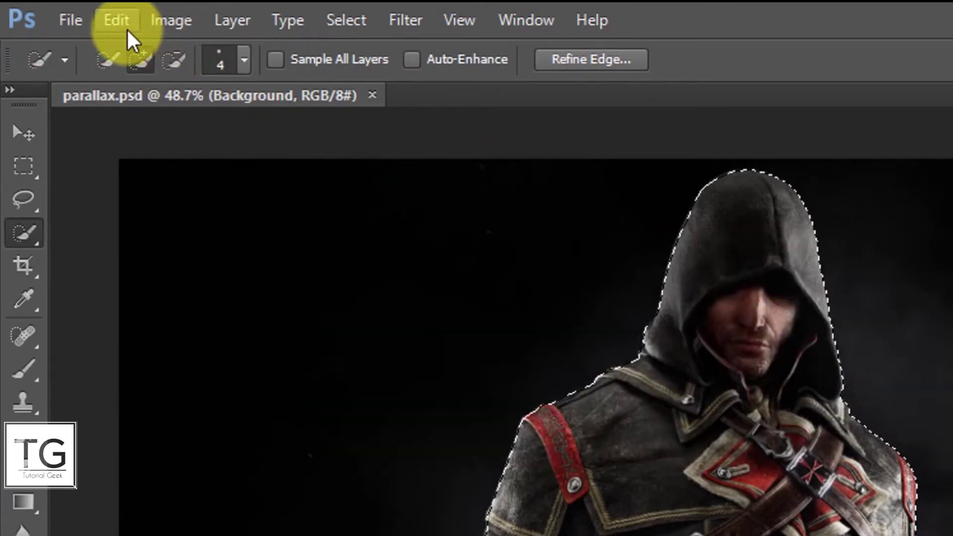
# Step: Fill the selected figure area on the Background layer using Content-Aware in Normal mode at 100% opacity
pyautogui.click(119, 21)
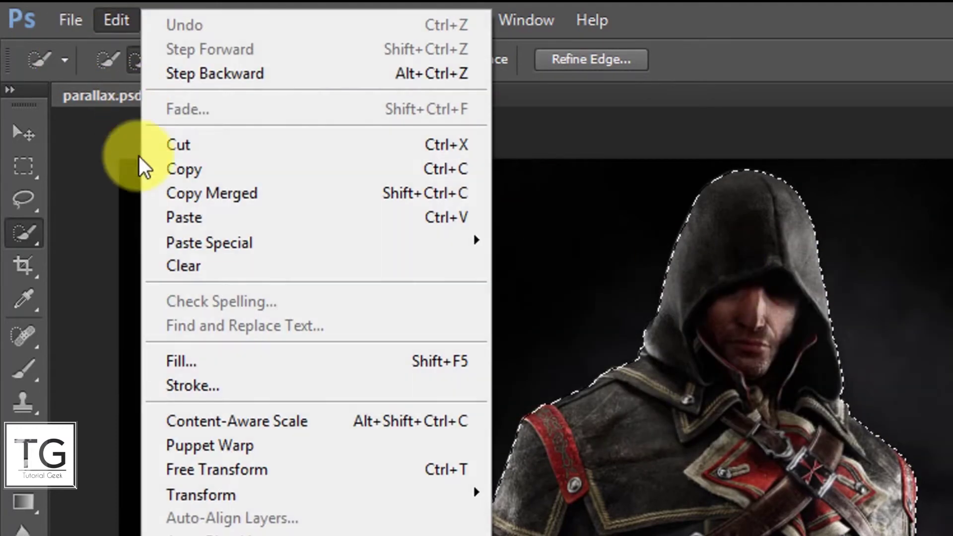
pyautogui.click(193, 362)
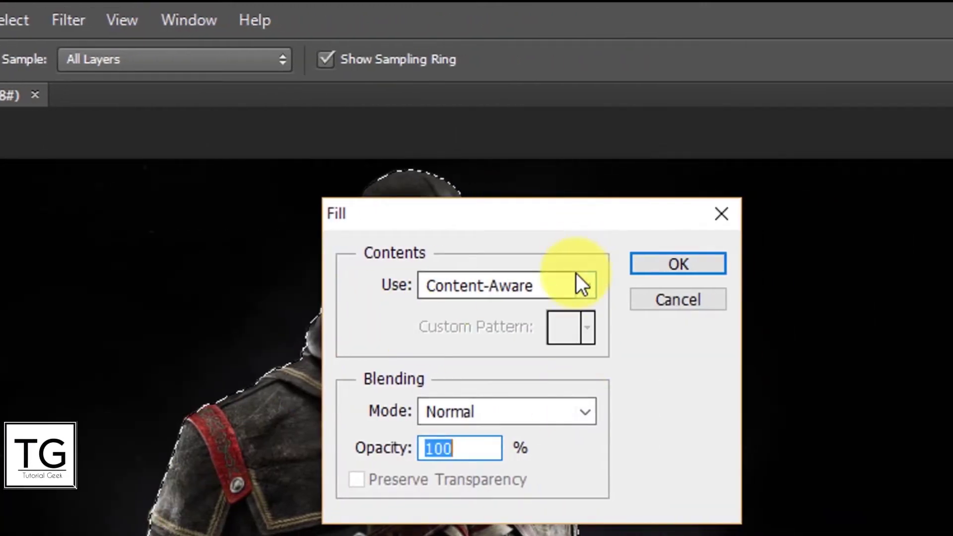
pyautogui.click(577, 274)
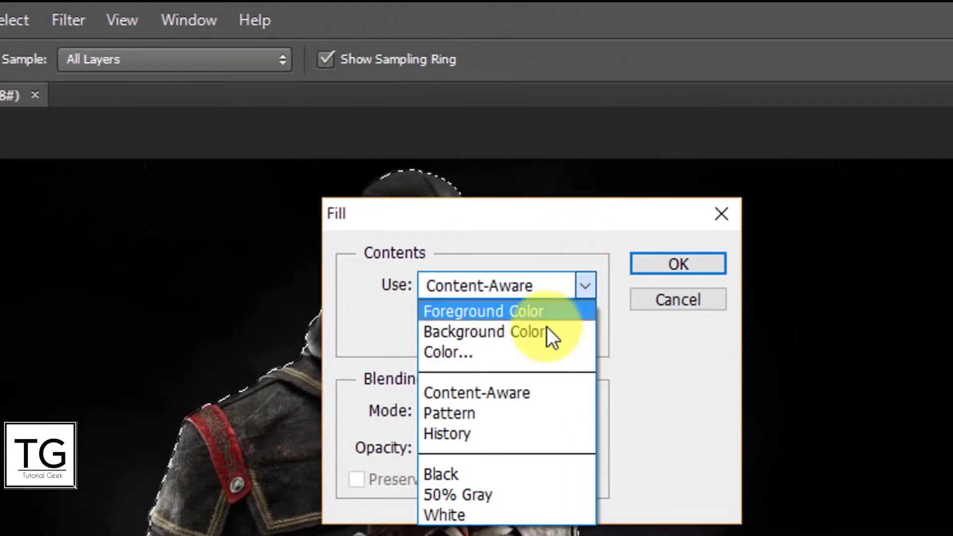
pyautogui.click(505, 392)
pyautogui.click(662, 266)
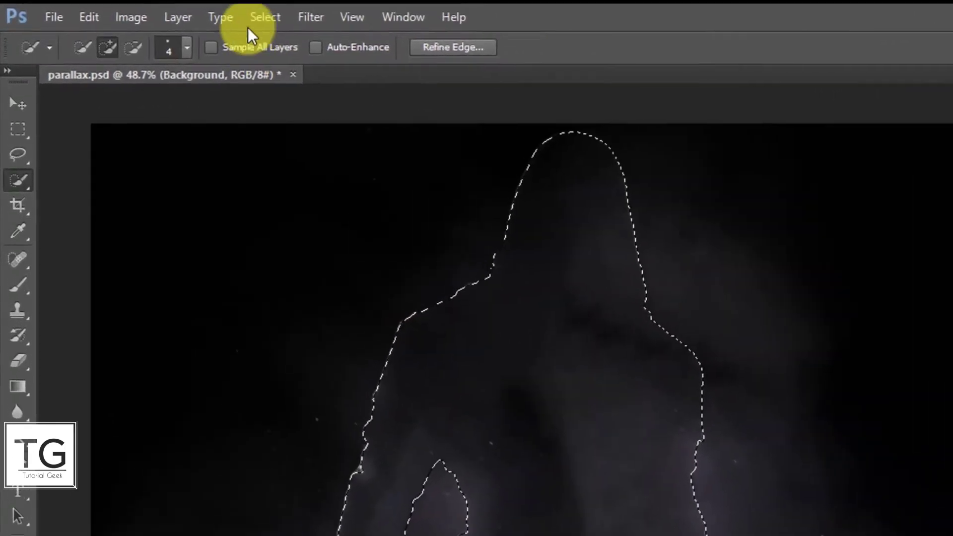
# Step: Deselect the figure and heal its leftover outer outline on the Background with the Spot Healing Brush at size 68
pyautogui.click(190, 26)
pyautogui.click(271, 56)
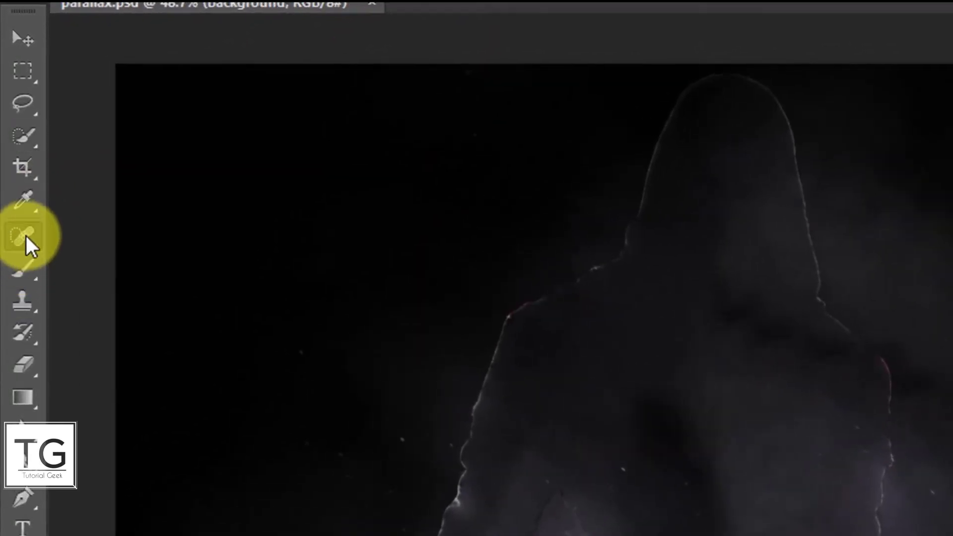
pyautogui.click(25, 235)
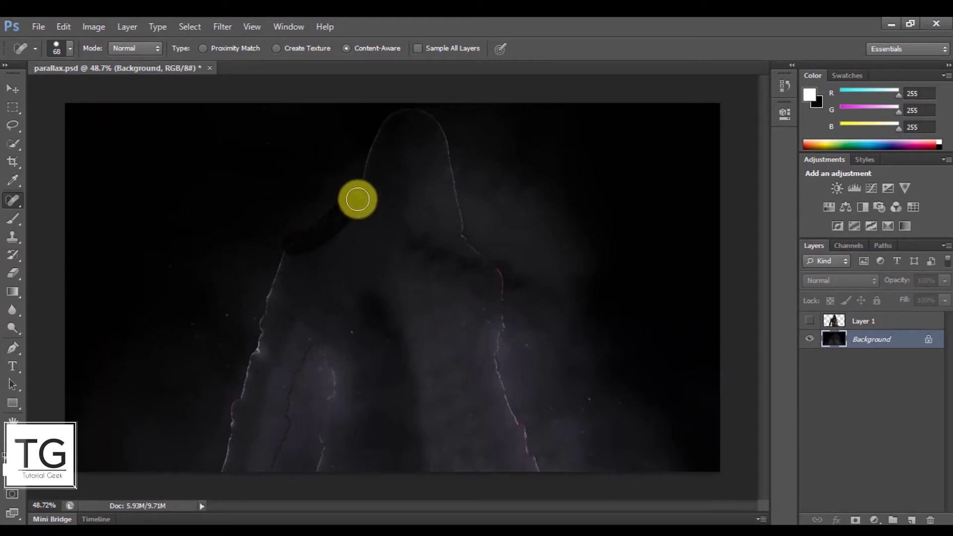
pyautogui.moveTo(352, 206)
pyautogui.mouseDown()
pyautogui.moveTo(374, 135)
pyautogui.moveTo(417, 109)
pyautogui.moveTo(441, 135)
pyautogui.mouseUp()
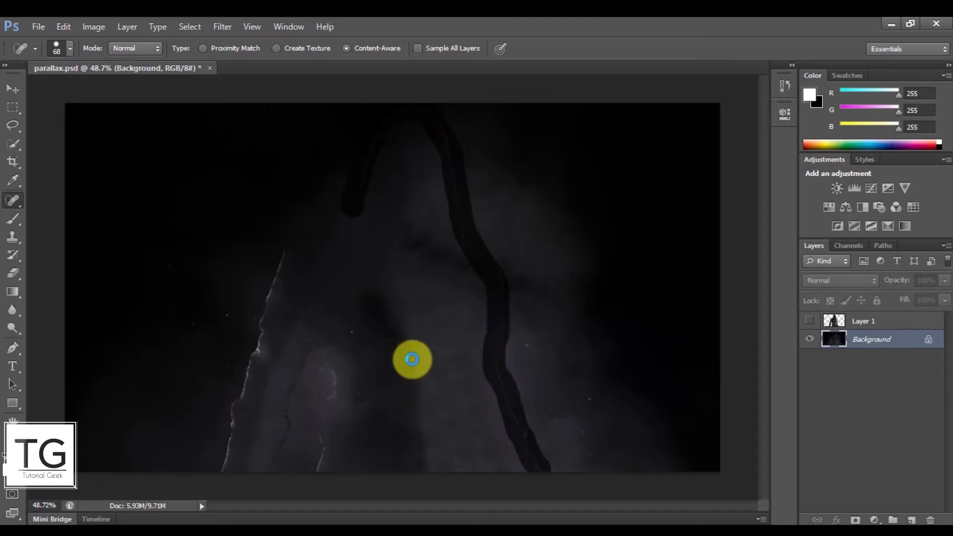
pyautogui.moveTo(294, 249)
pyautogui.mouseDown()
pyautogui.moveTo(230, 445)
pyautogui.moveTo(230, 395)
pyautogui.moveTo(270, 288)
pyautogui.mouseUp()
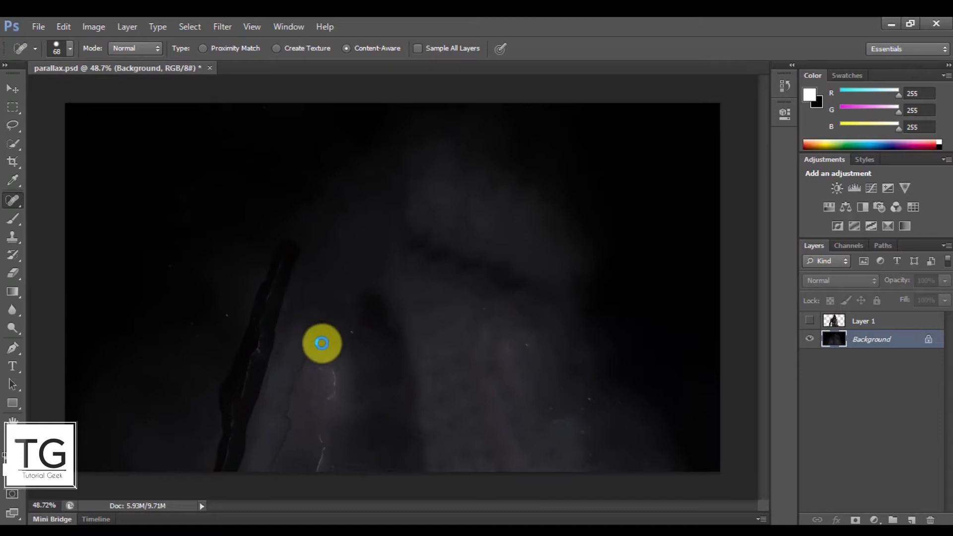
# Step: Heal the remaining arm and torso traces on the Background, and toggle Layer 1 on and off to check the result
pyautogui.moveTo(321, 343)
pyautogui.mouseDown()
pyautogui.moveTo(279, 451)
pyautogui.moveTo(299, 363)
pyautogui.moveTo(322, 417)
pyautogui.moveTo(353, 330)
pyautogui.moveTo(291, 431)
pyautogui.moveTo(237, 468)
pyautogui.moveTo(323, 353)
pyautogui.moveTo(332, 368)
pyautogui.moveTo(376, 364)
pyautogui.mouseUp()
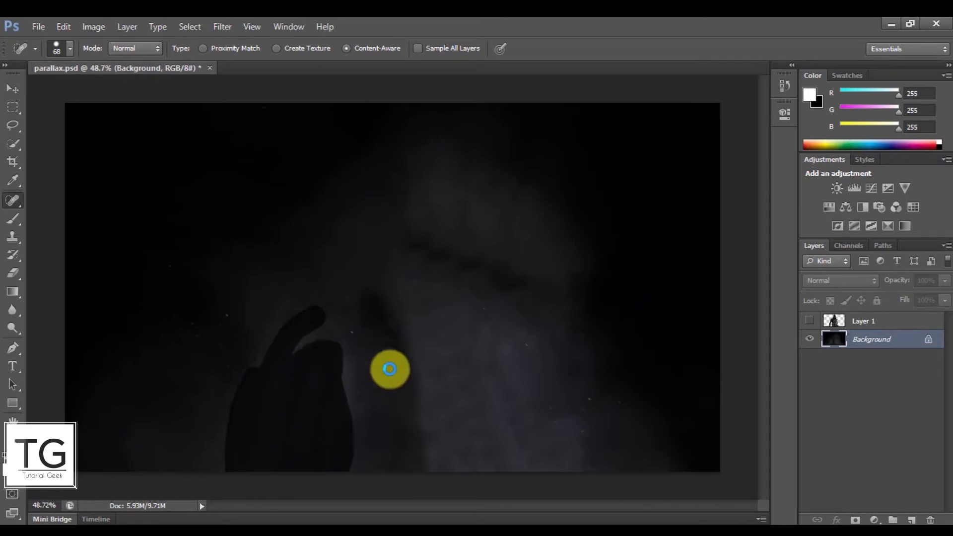
pyautogui.moveTo(334, 284); pyautogui.dragTo(362, 278)
pyautogui.moveTo(320, 343)
pyautogui.mouseDown()
pyautogui.moveTo(334, 382)
pyautogui.moveTo(367, 403)
pyautogui.moveTo(345, 355)
pyautogui.moveTo(342, 441)
pyautogui.mouseUp()
pyautogui.moveTo(299, 346); pyautogui.dragTo(299, 364)
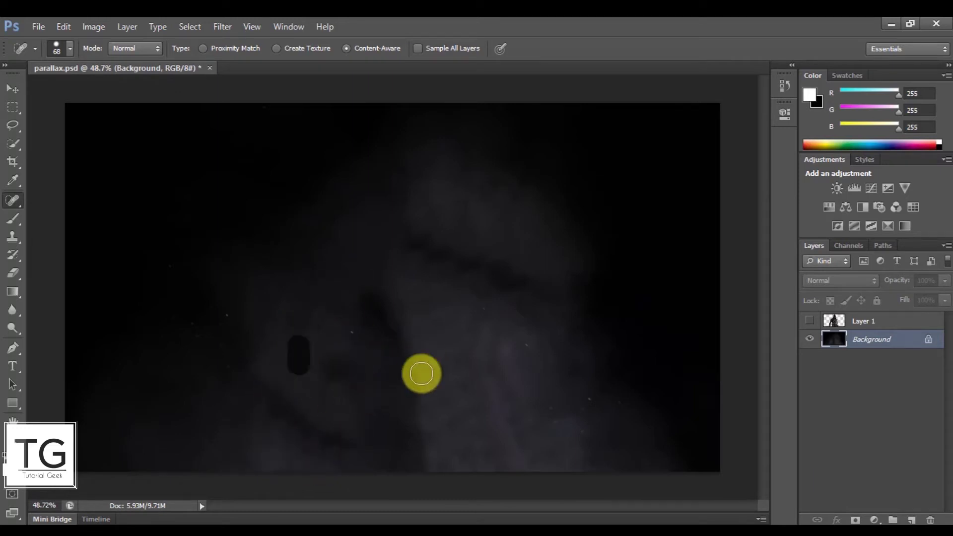
pyautogui.moveTo(486, 336)
pyautogui.mouseDown()
pyautogui.moveTo(490, 366)
pyautogui.moveTo(535, 467)
pyautogui.mouseUp()
pyautogui.click(810, 320)
pyautogui.click(810, 320)
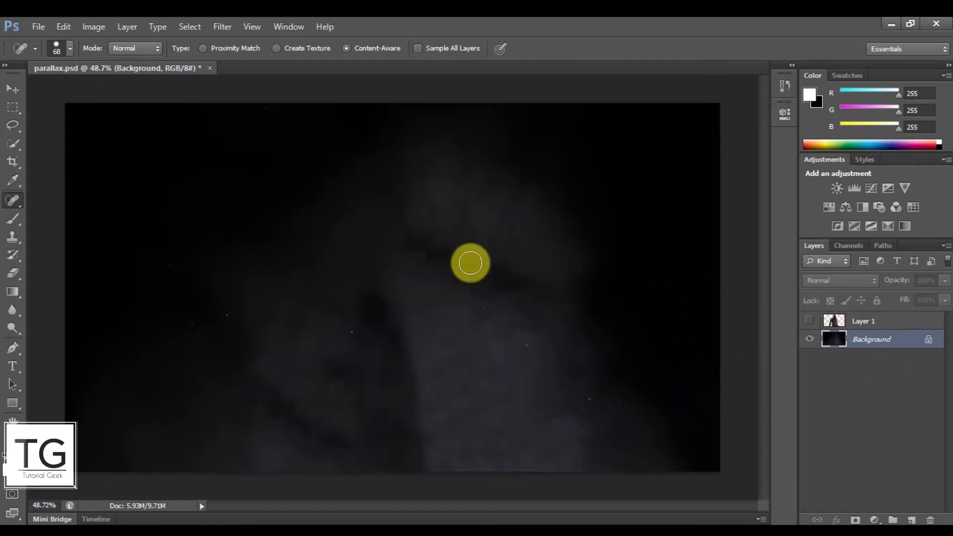
# Step: Heal the remaining trace across the upper centre of the Background and show Layer 1 again
pyautogui.moveTo(430, 162); pyautogui.dragTo(459, 251)
pyautogui.click(810, 320)
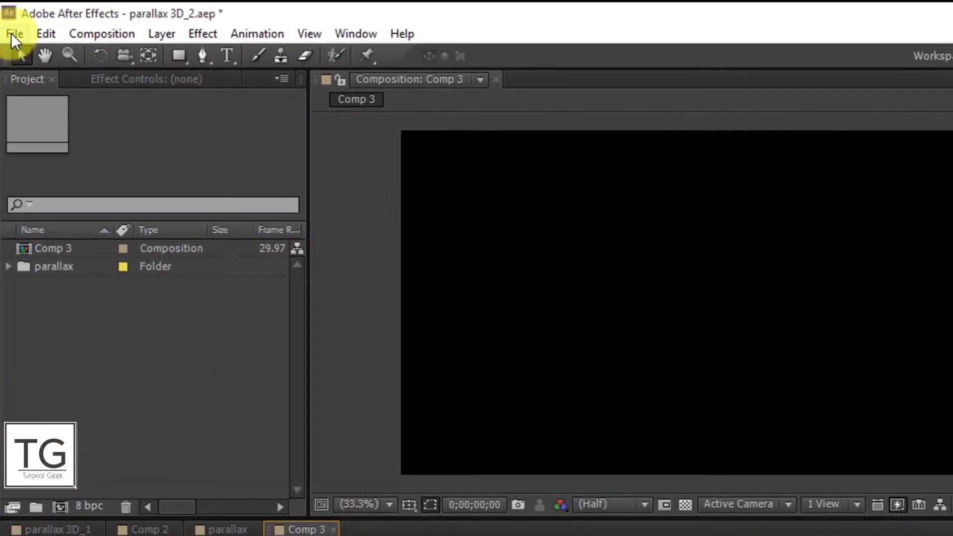
# Step: Switch to After Effects and choose parallax.psd from the Youtube tutorials folder for import
pyautogui.click(11, 26)
pyautogui.moveTo(26, 253)
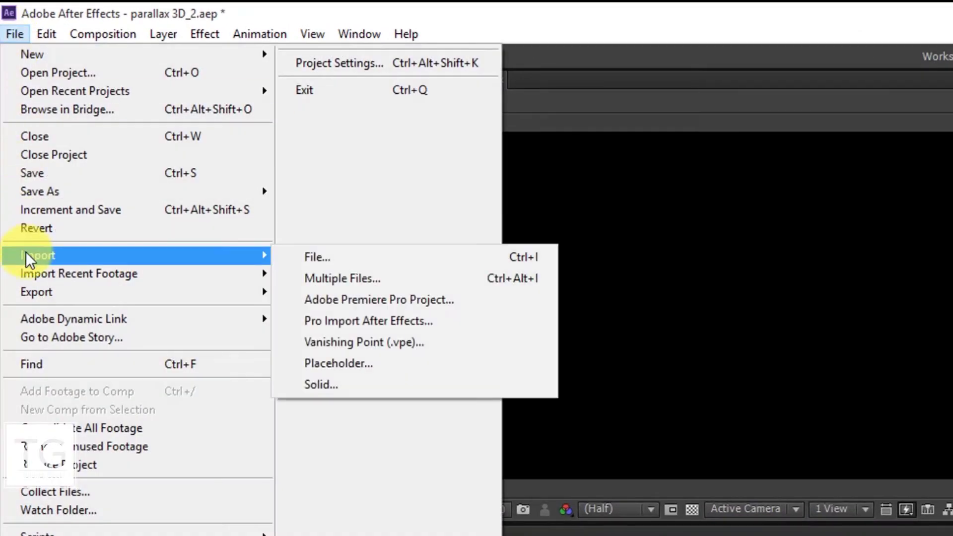
pyautogui.click(303, 257)
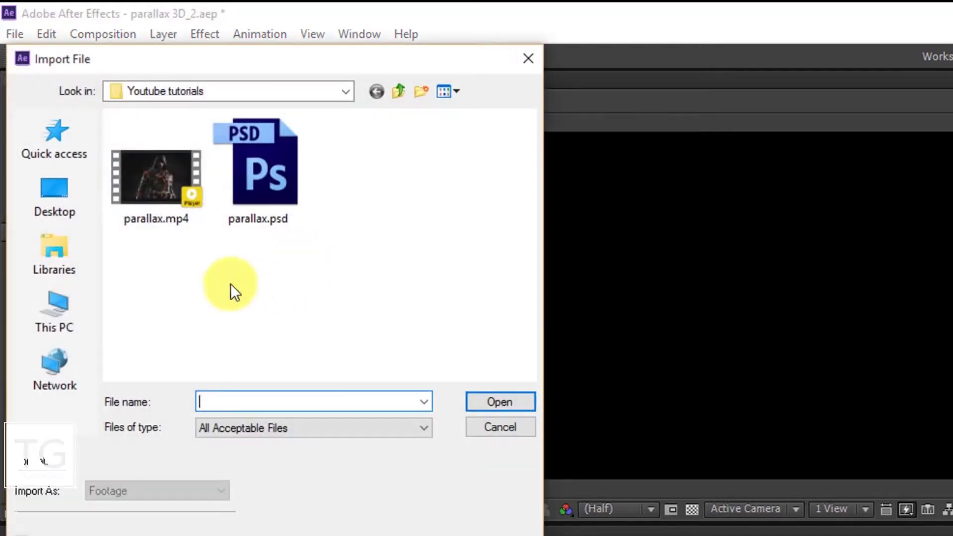
pyautogui.click(255, 170)
pyautogui.click(482, 401)
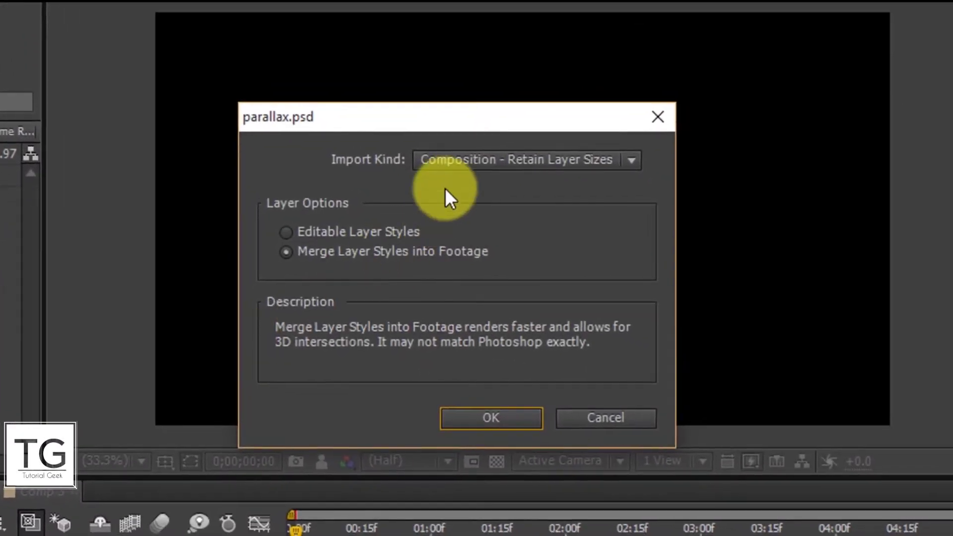
# Step: Import parallax.psd as Composition - Retain Layer Sizes with Merge Layer Styles into Footage, and open the imported composition
pyautogui.click(452, 165)
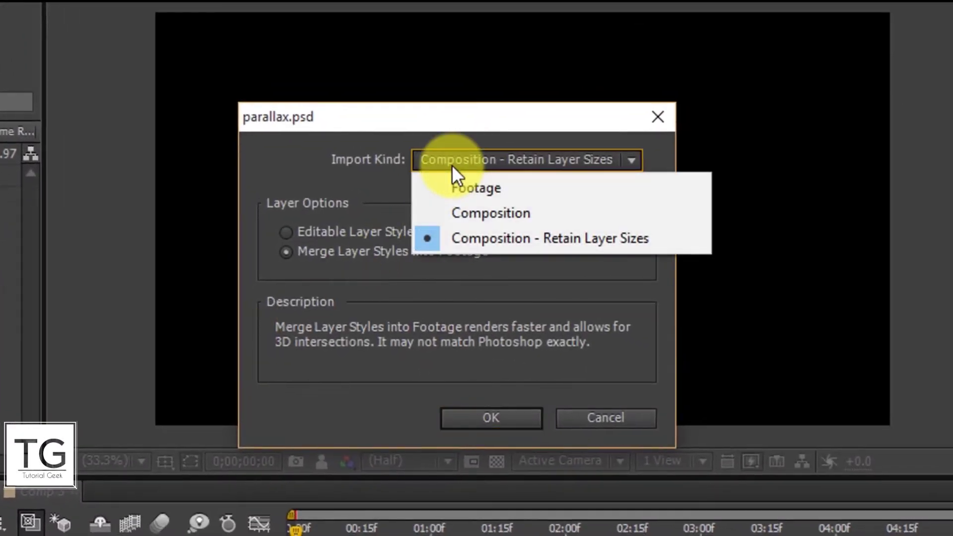
pyautogui.click(473, 237)
pyautogui.click(410, 254)
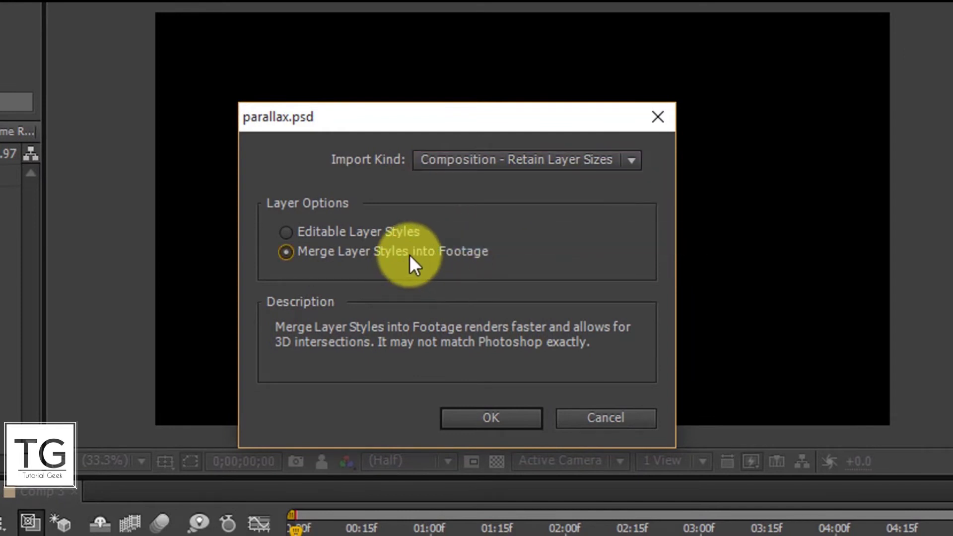
pyautogui.click(498, 416)
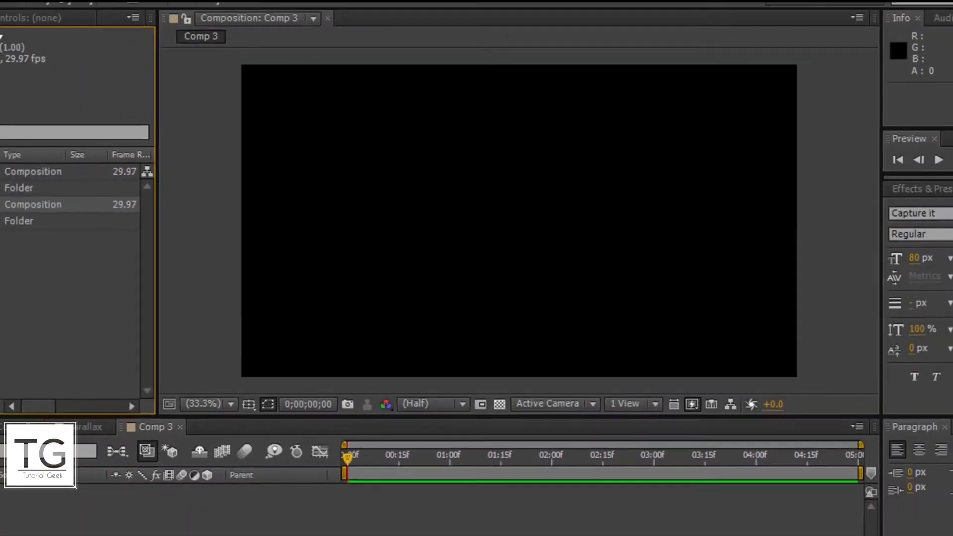
pyautogui.doubleClick(44, 208)
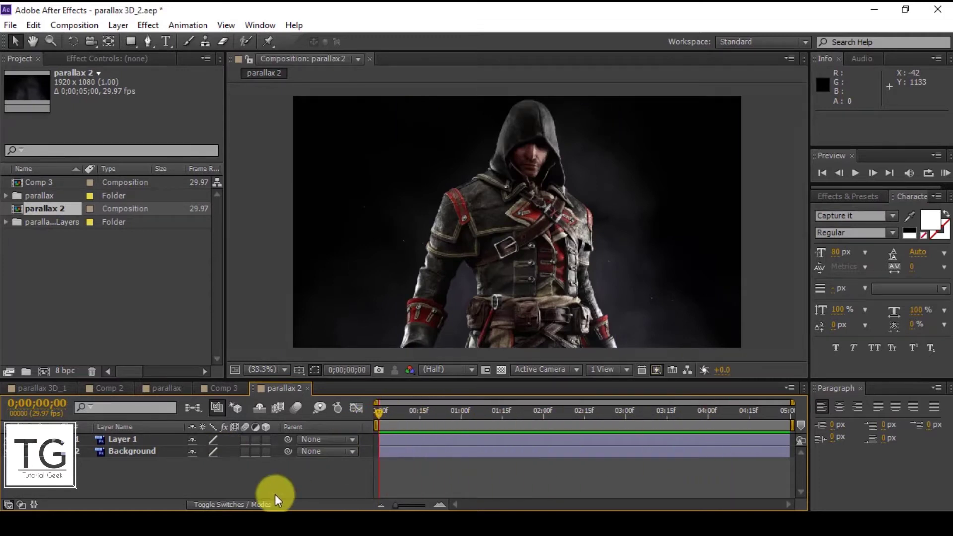
pyautogui.rightClick(225, 478)
pyautogui.moveTo(276, 327)
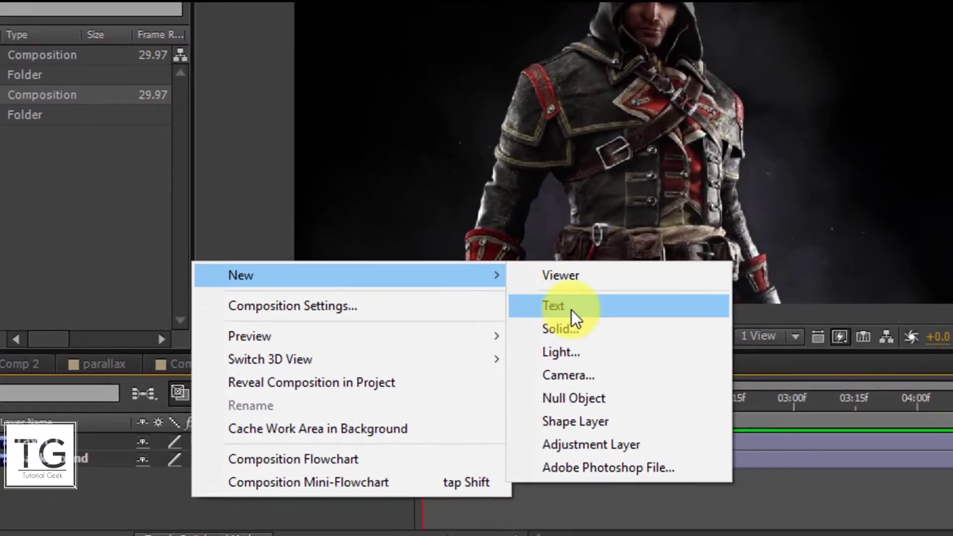
pyautogui.click(615, 330)
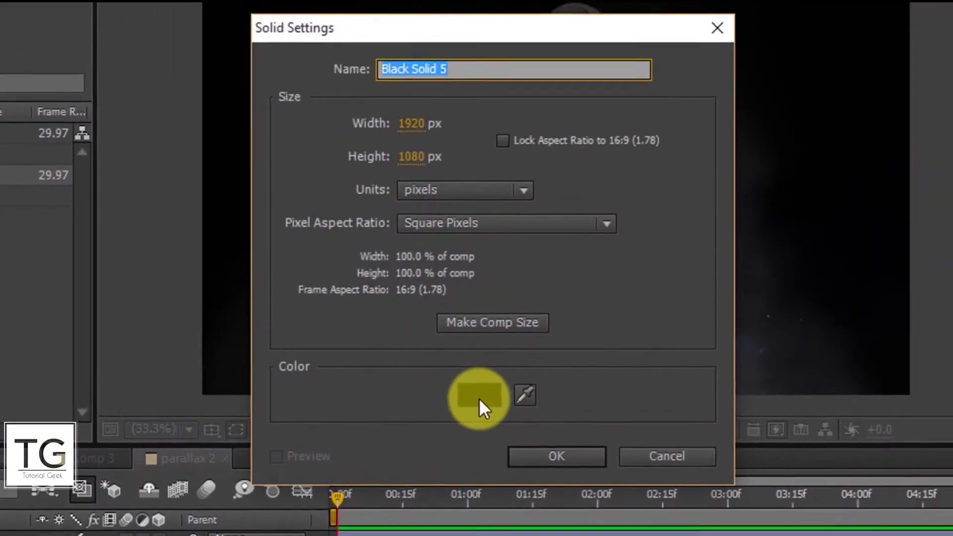
pyautogui.click(481, 397)
pyautogui.moveTo(532, 391); pyautogui.dragTo(516, 413)
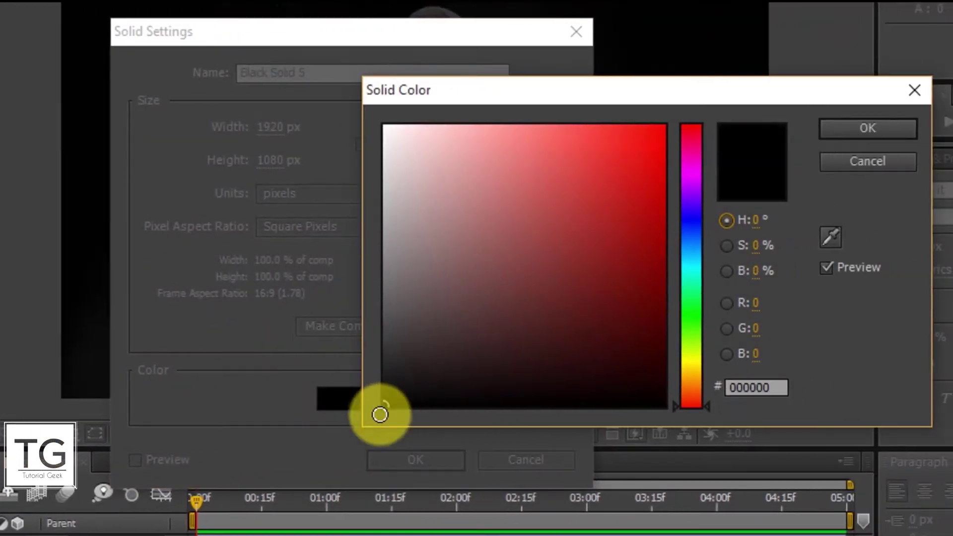
pyautogui.click(852, 128)
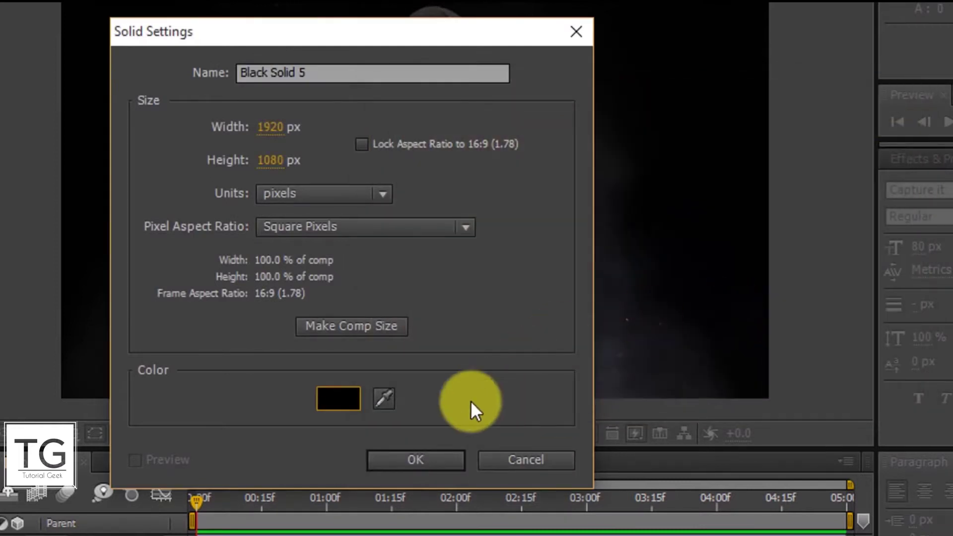
pyautogui.click(422, 460)
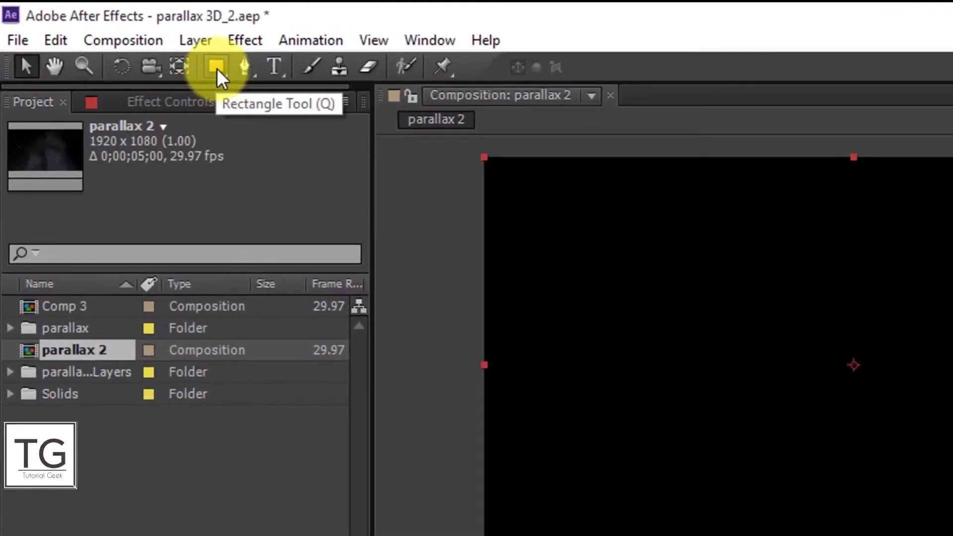
# Step: Mask the black solid with a full-frame rectangle, pull its top and bottom edges inward, and invert the mask to form letterbox bars
pyautogui.click(217, 68)
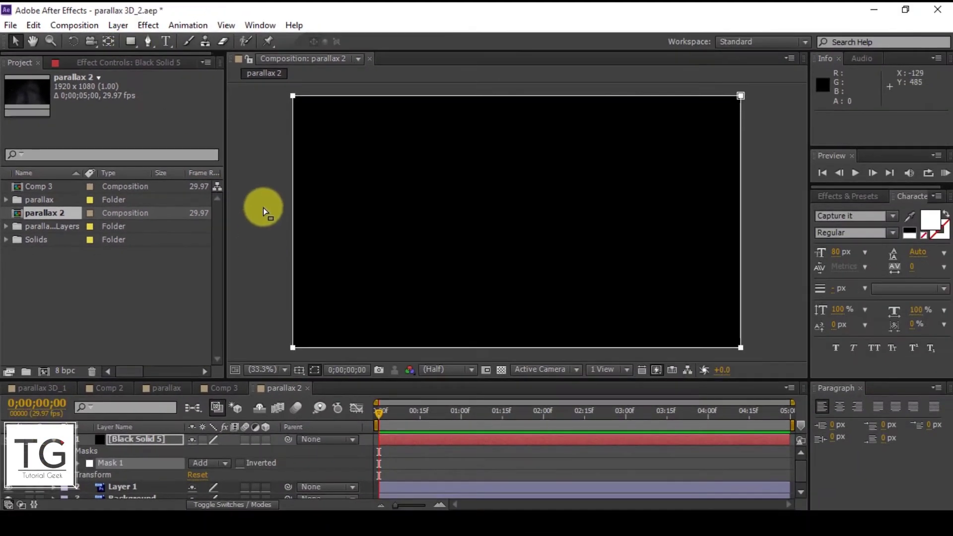
pyautogui.click(264, 210)
pyautogui.click(293, 95)
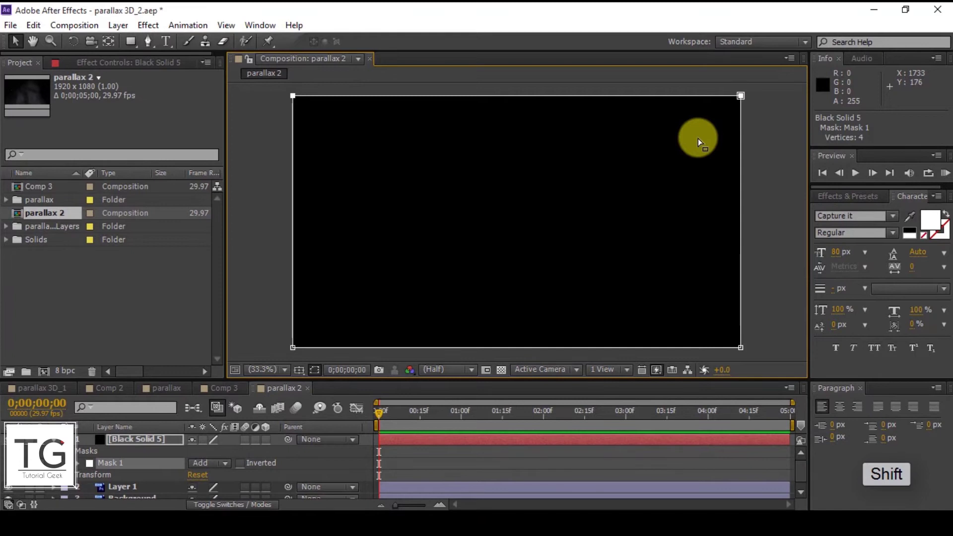
pyautogui.hotkey('shift', 'Down')
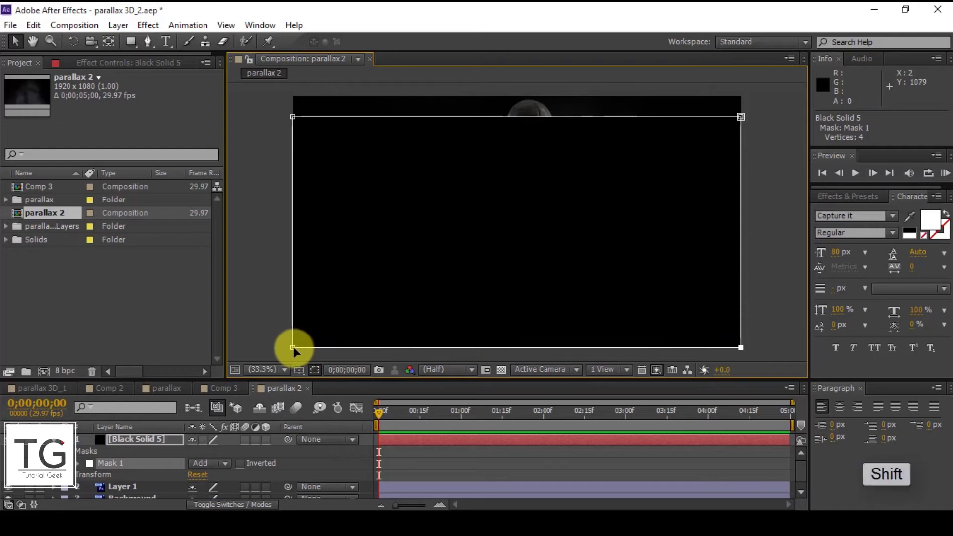
pyautogui.hotkey('shift', 'Up')
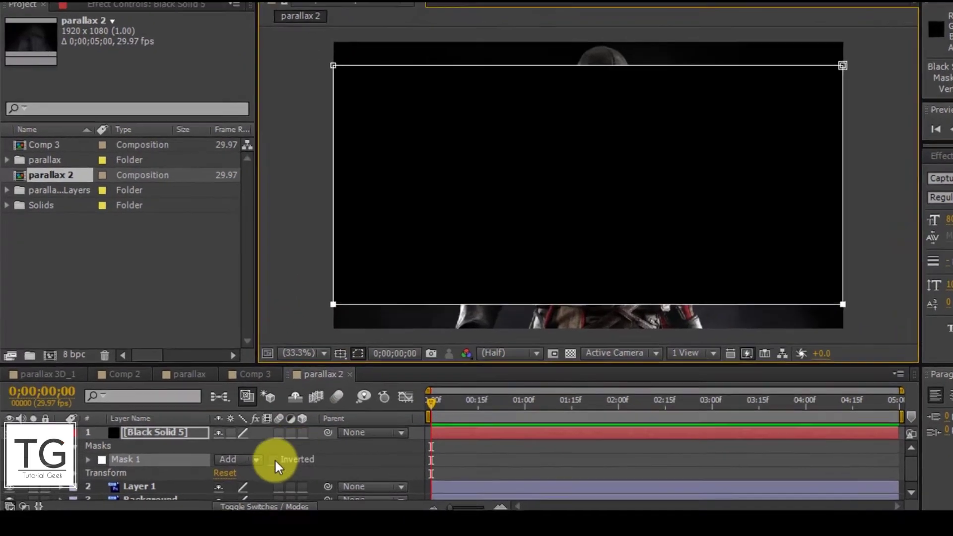
pyautogui.click(273, 459)
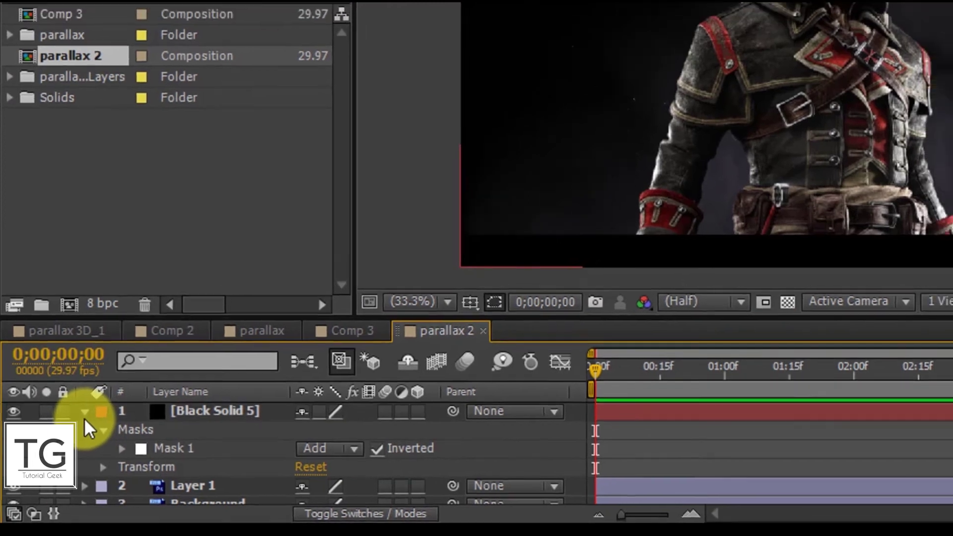
pyautogui.click(88, 409)
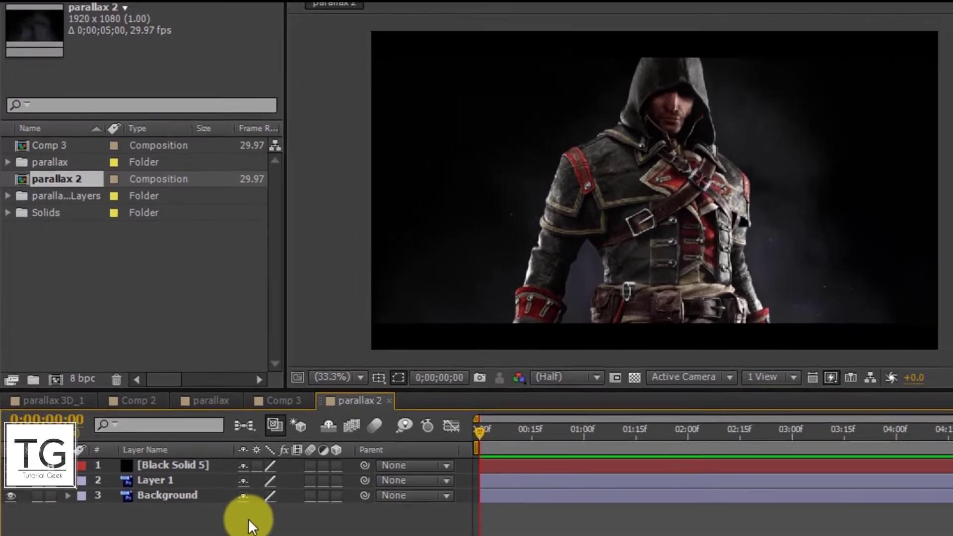
# Step: Create an adjustment layer and place it directly below the black solid
pyautogui.rightClick(195, 477)
pyautogui.moveTo(454, 330)
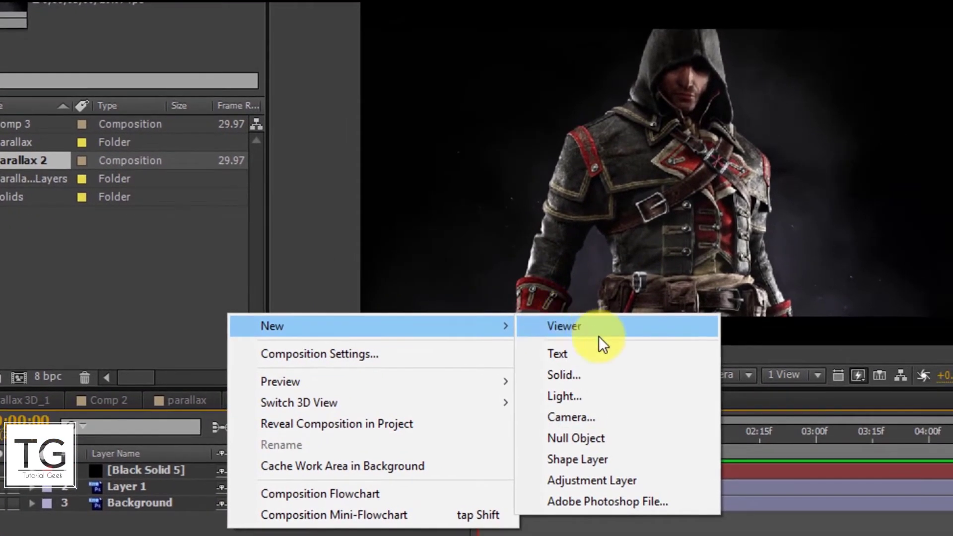
pyautogui.click(649, 485)
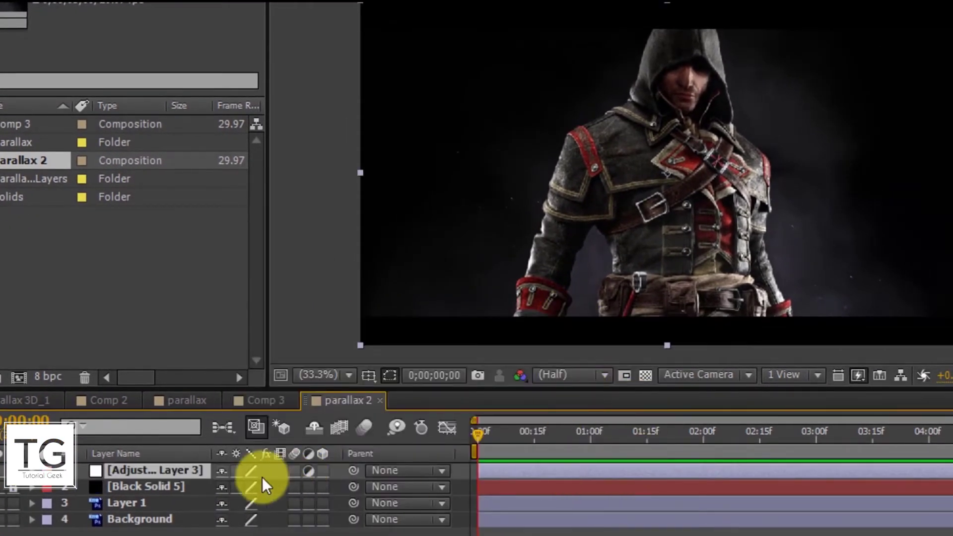
pyautogui.moveTo(189, 469); pyautogui.dragTo(183, 488)
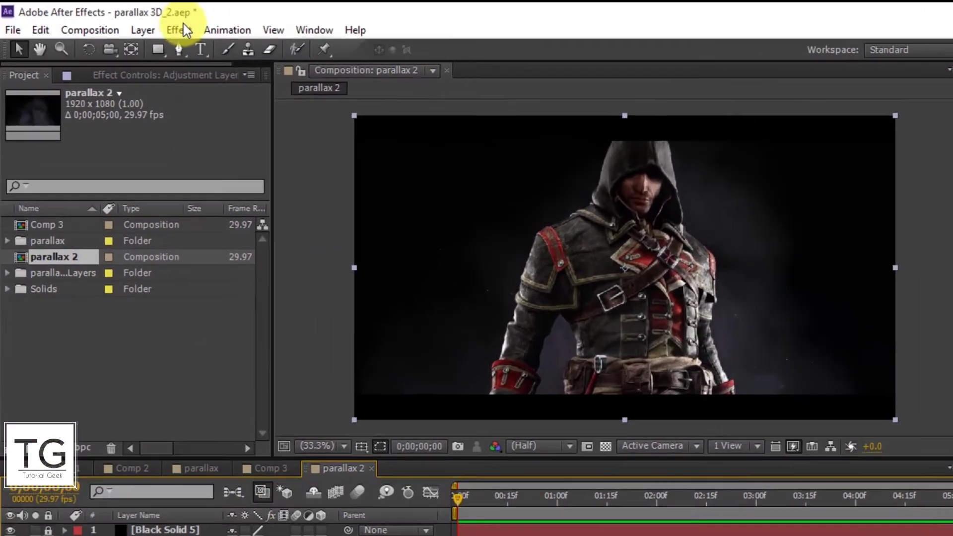
# Step: Apply Curves to the adjustment layer and shape the RGB curve into an S with raised highlights and lowered shadows
pyautogui.click(149, 24)
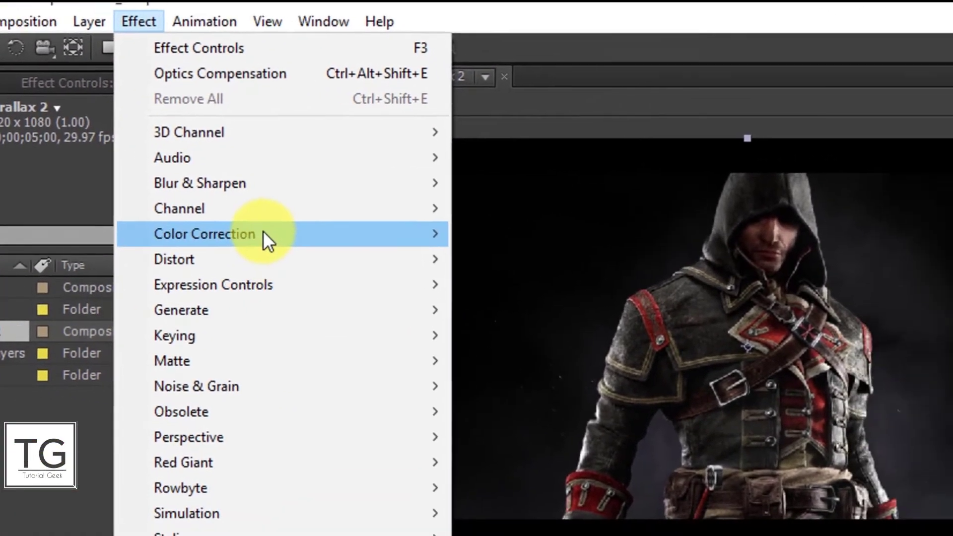
pyautogui.moveTo(263, 233)
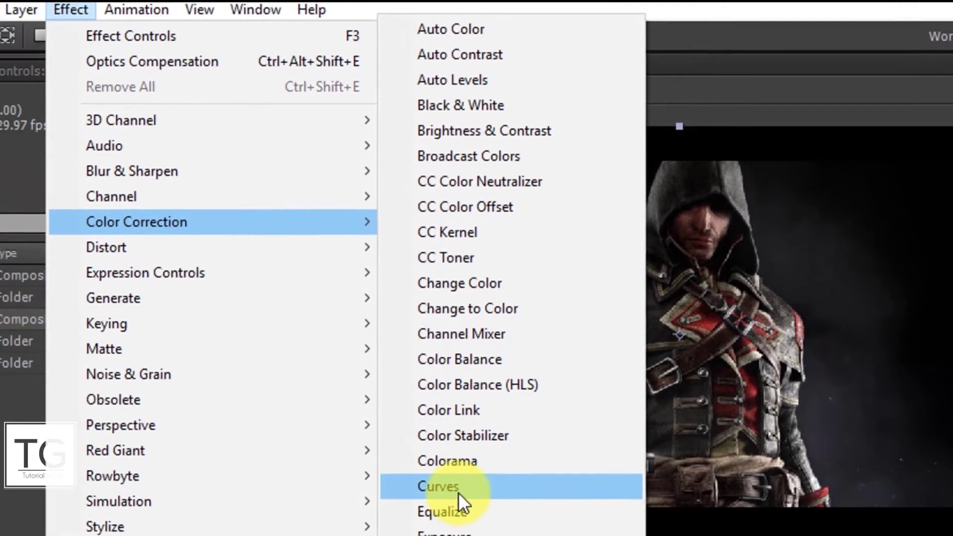
pyautogui.click(458, 492)
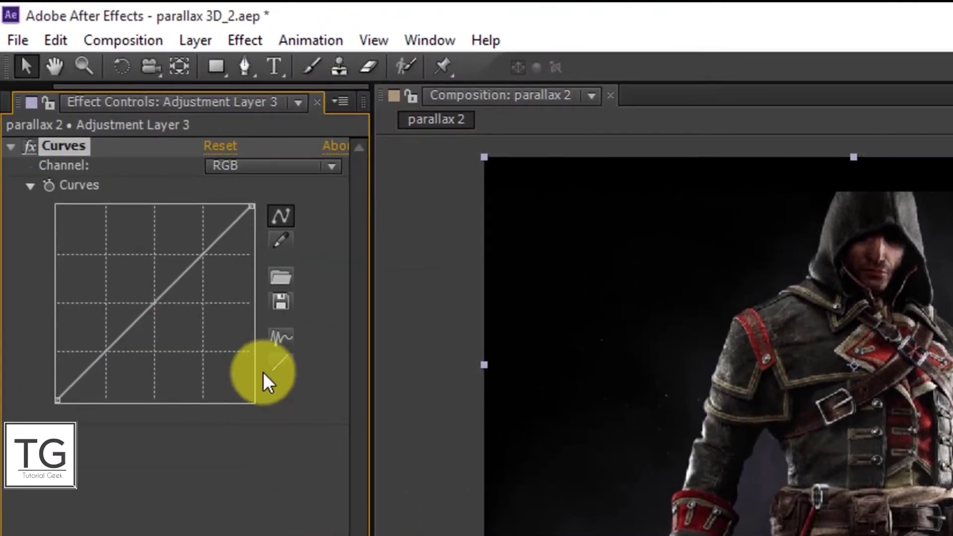
pyautogui.moveTo(202, 257); pyautogui.dragTo(192, 245)
pyautogui.moveTo(71, 395); pyautogui.dragTo(99, 363)
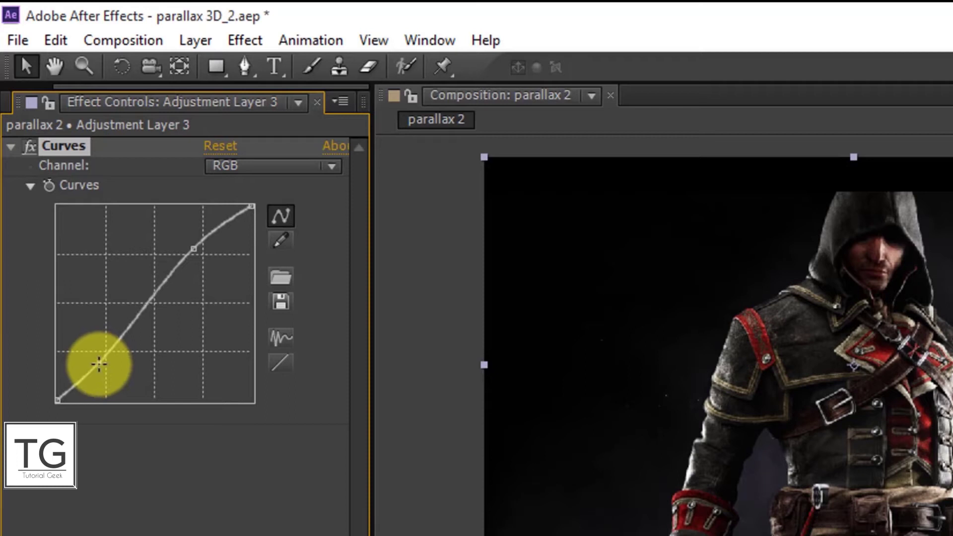
pyautogui.moveTo(100, 363); pyautogui.dragTo(102, 365)
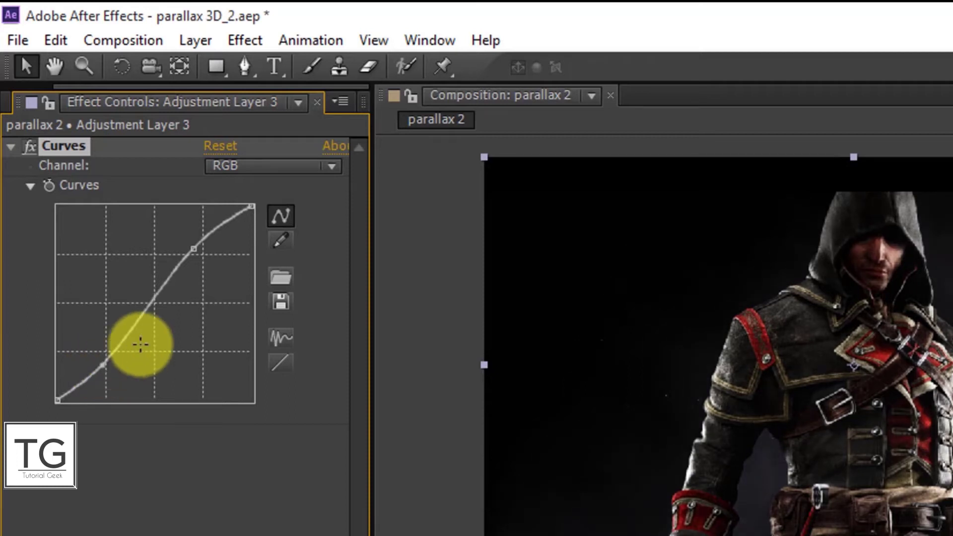
pyautogui.moveTo(193, 250); pyautogui.dragTo(188, 251)
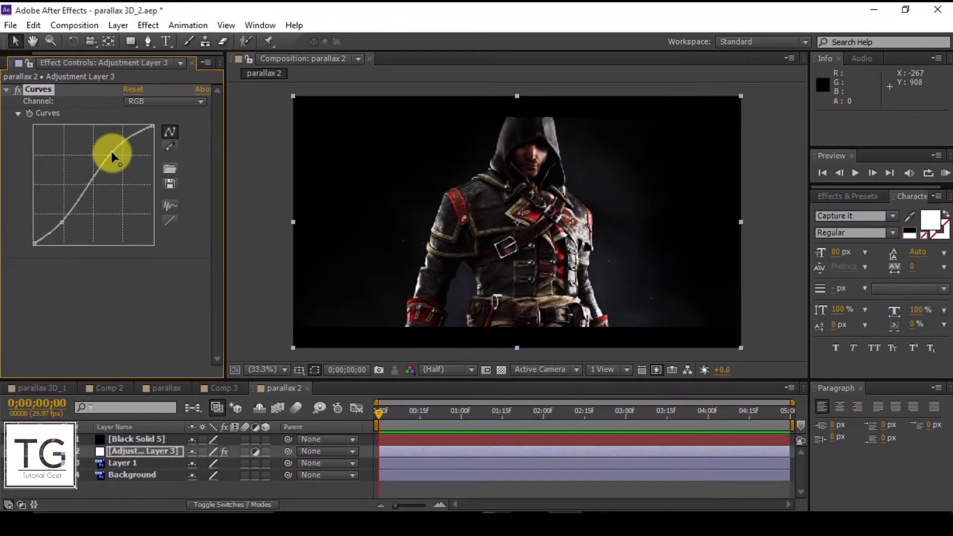
pyautogui.click(114, 148)
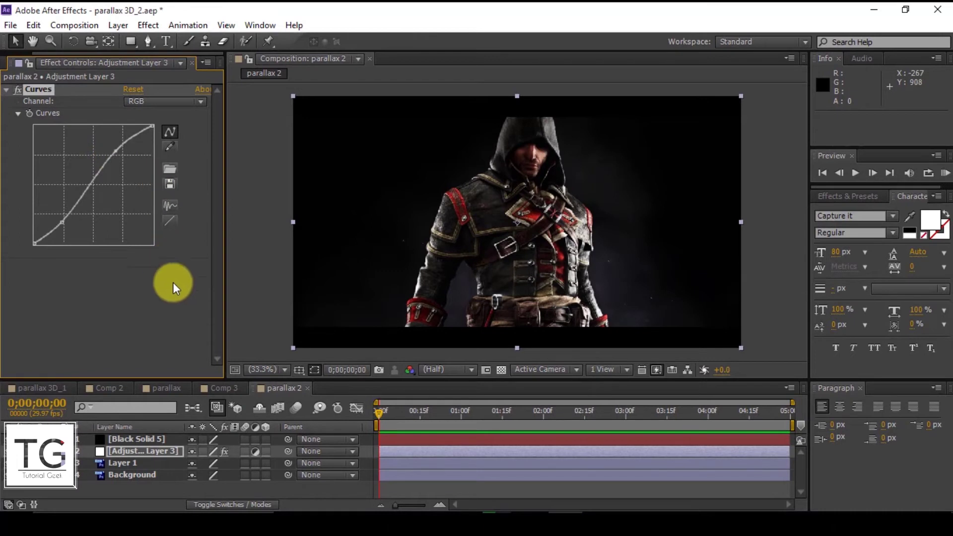
# Step: Toggle the Curves effect off and on to compare the image, and collapse its settings
pyautogui.click(16, 91)
pyautogui.click(16, 91)
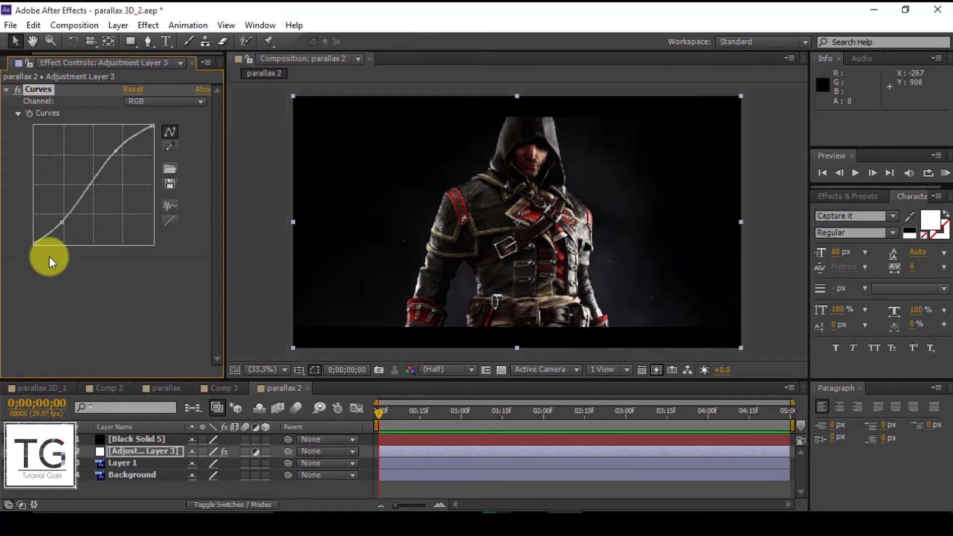
pyautogui.click(7, 90)
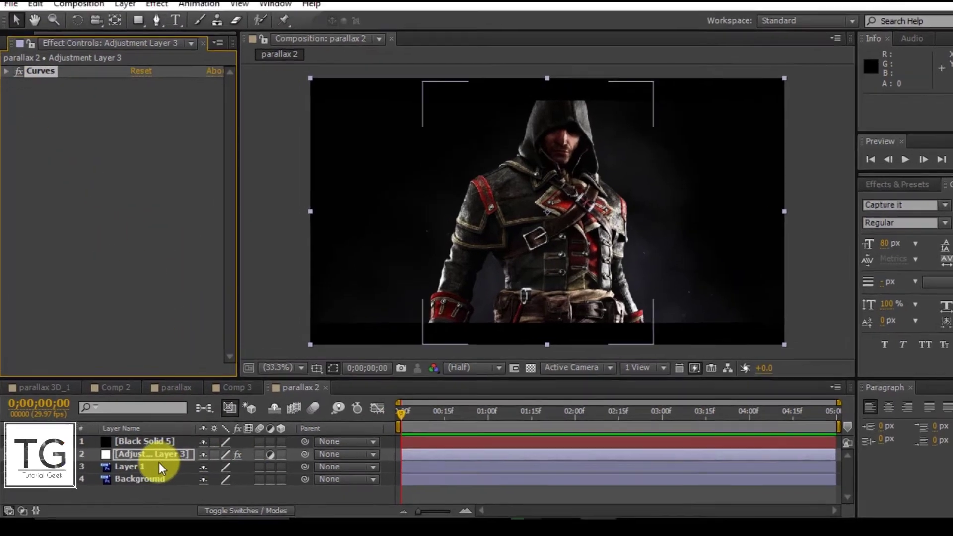
# Step: Expand the Transform properties of Layer 1 and make it a 3D layer
pyautogui.click(149, 461)
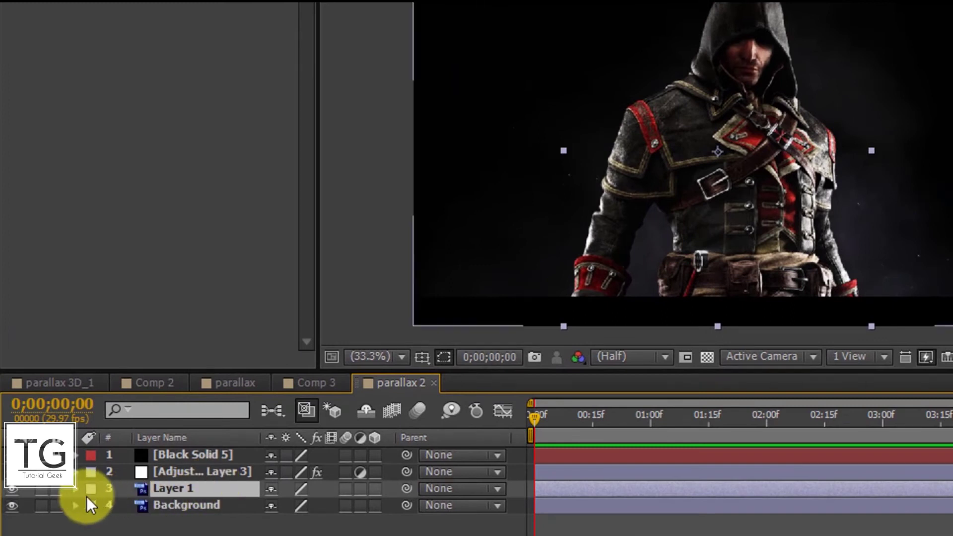
pyautogui.click(74, 489)
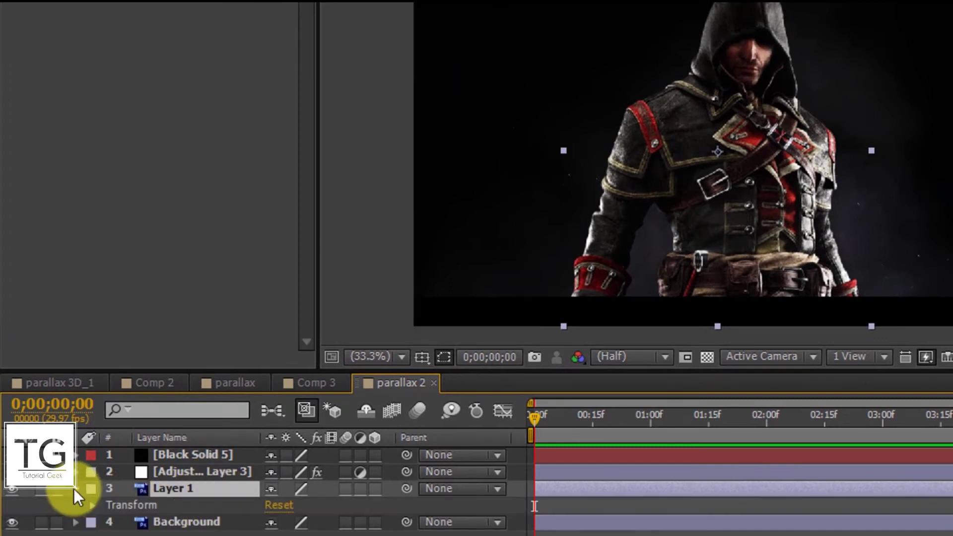
pyautogui.click(100, 503)
pyautogui.click(93, 504)
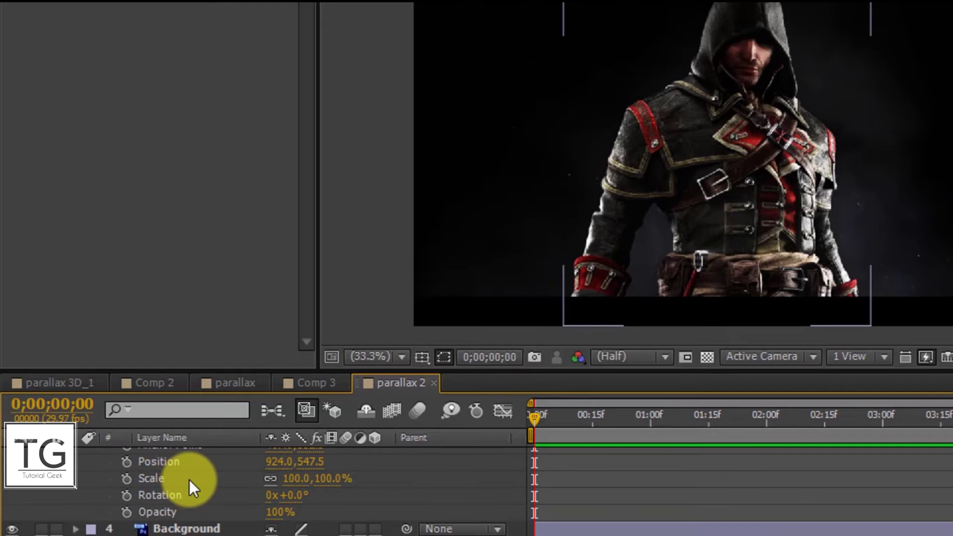
pyautogui.scroll(3, 190, 480)
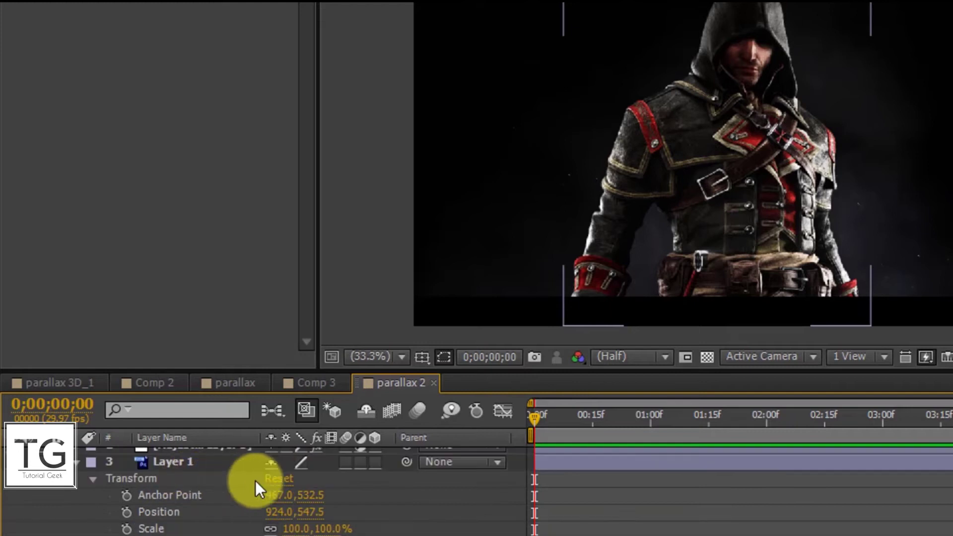
pyautogui.click(374, 462)
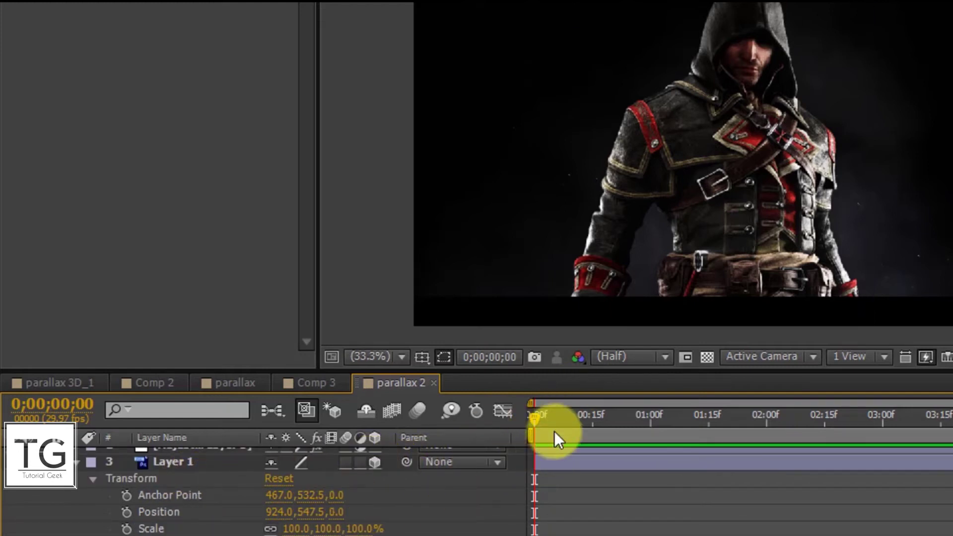
# Step: Animate Layer 1's Scale with keyframes from 84% at the first frame to 105% at 0;00;04;29
pyautogui.scroll(-3, 192, 487)
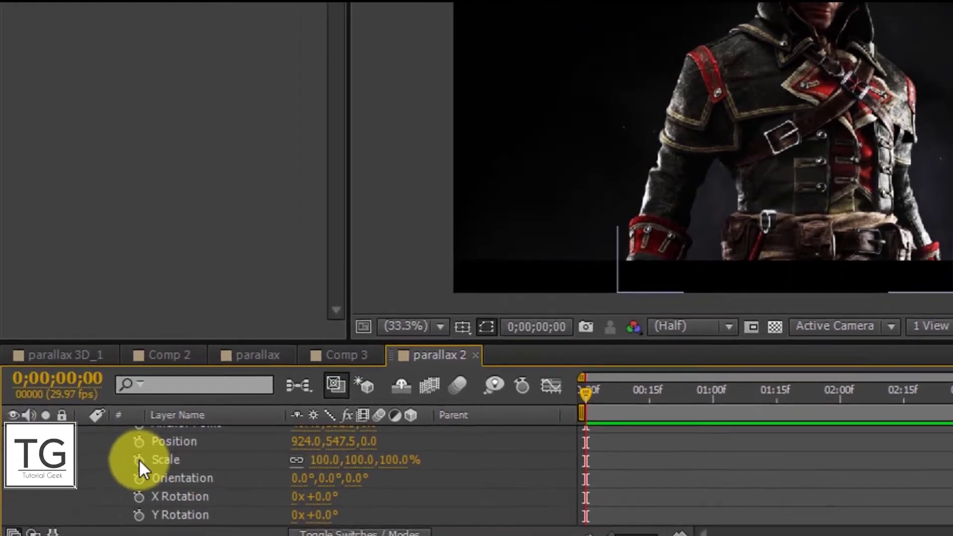
pyautogui.click(126, 479)
pyautogui.moveTo(348, 448); pyautogui.dragTo(333, 447)
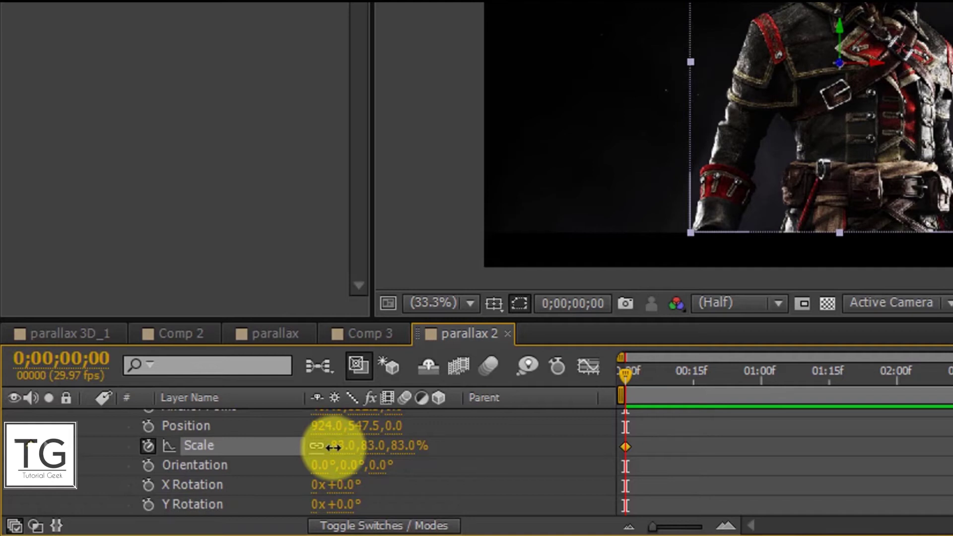
pyautogui.moveTo(335, 447); pyautogui.dragTo(336, 445)
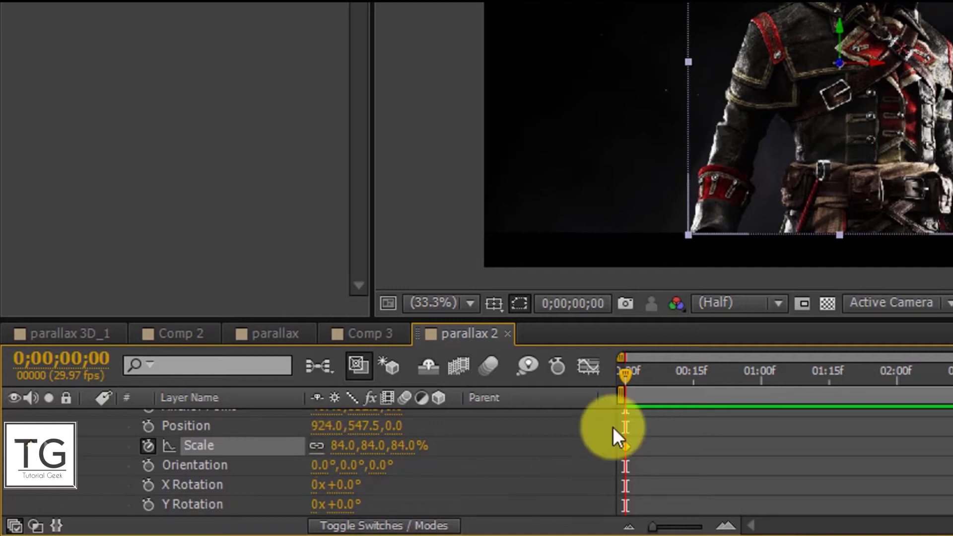
pyautogui.moveTo(622, 380); pyautogui.dragTo(927, 373)
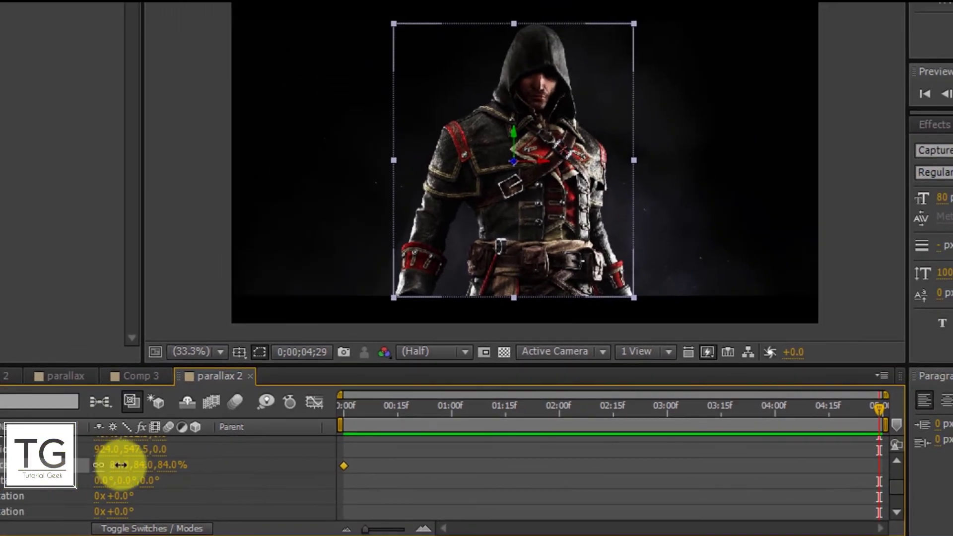
pyautogui.moveTo(120, 464); pyautogui.dragTo(135, 464)
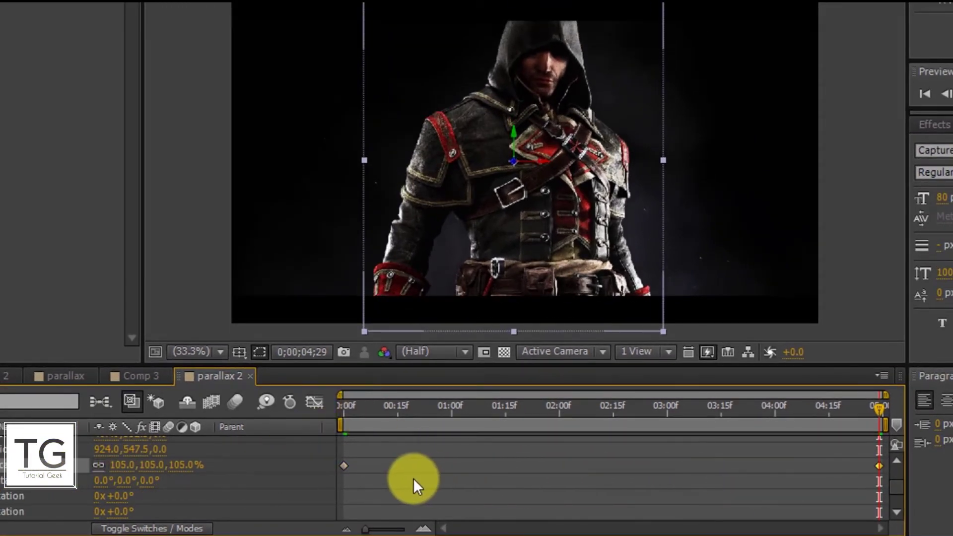
# Step: Apply Easy Ease to both Scale keyframes of Layer 1
pyautogui.click(342, 465)
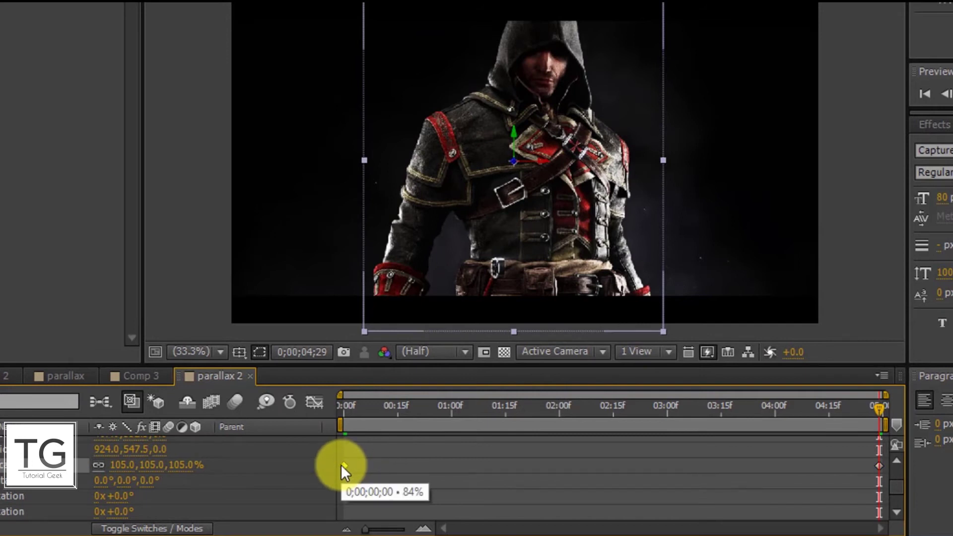
pyautogui.press('F9')
pyautogui.click(880, 465)
pyautogui.press('F9')
# Step: Keyframe Layer 1's Position at the first frame, set its X position to 991 at 0;00;04;29, and apply Easy Ease to the keyframes
pyautogui.moveTo(365, 404); pyautogui.dragTo(264, 397)
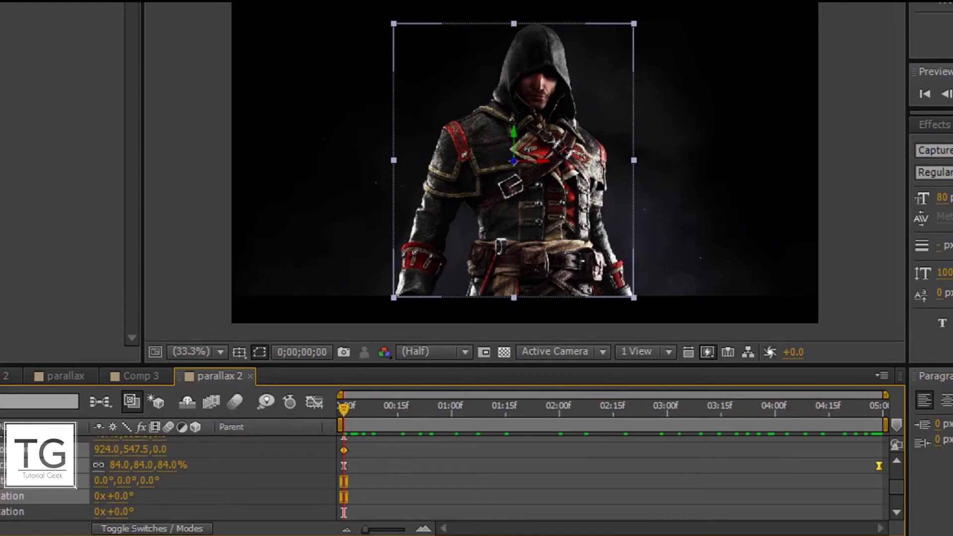
pyautogui.click(93, 440)
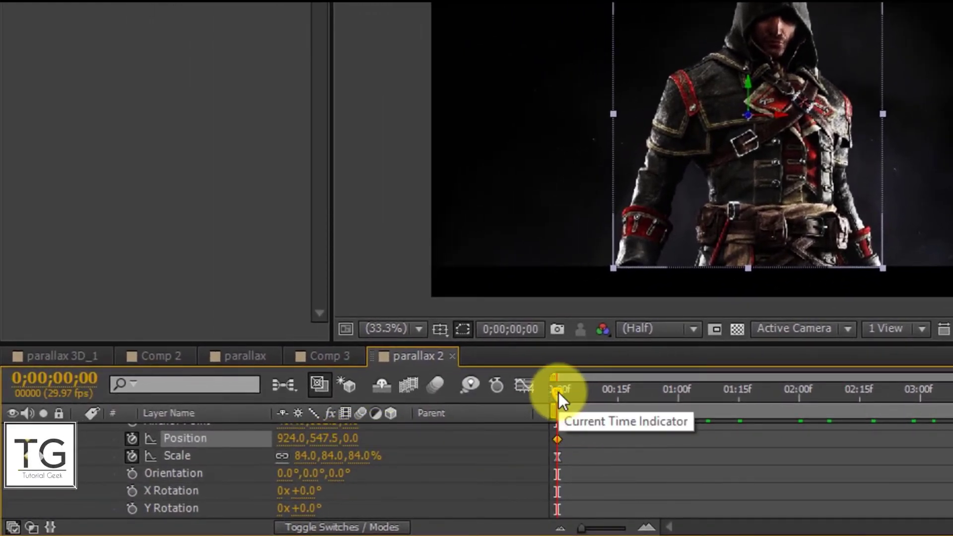
pyautogui.moveTo(559, 393); pyautogui.dragTo(943, 400)
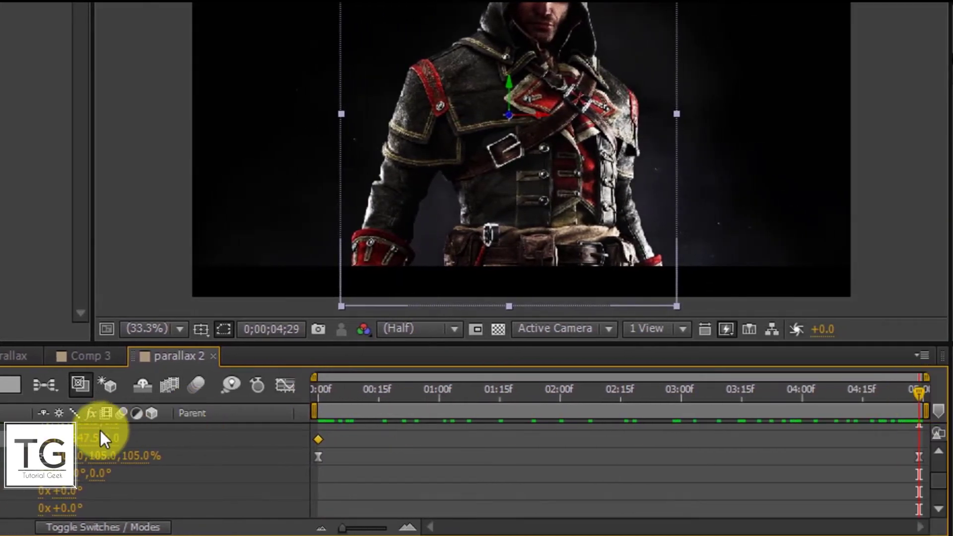
pyautogui.moveTo(89, 438); pyautogui.dragTo(115, 438)
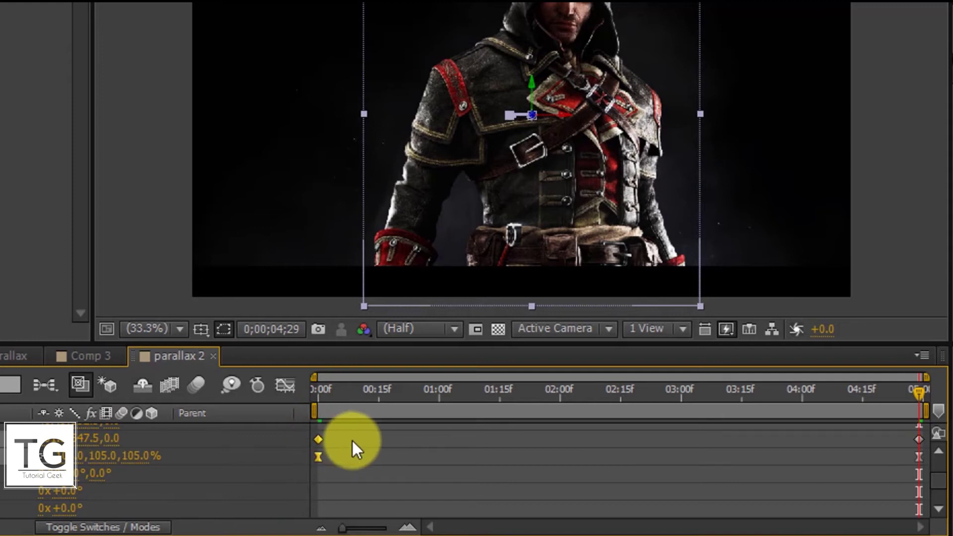
pyautogui.press('F9')
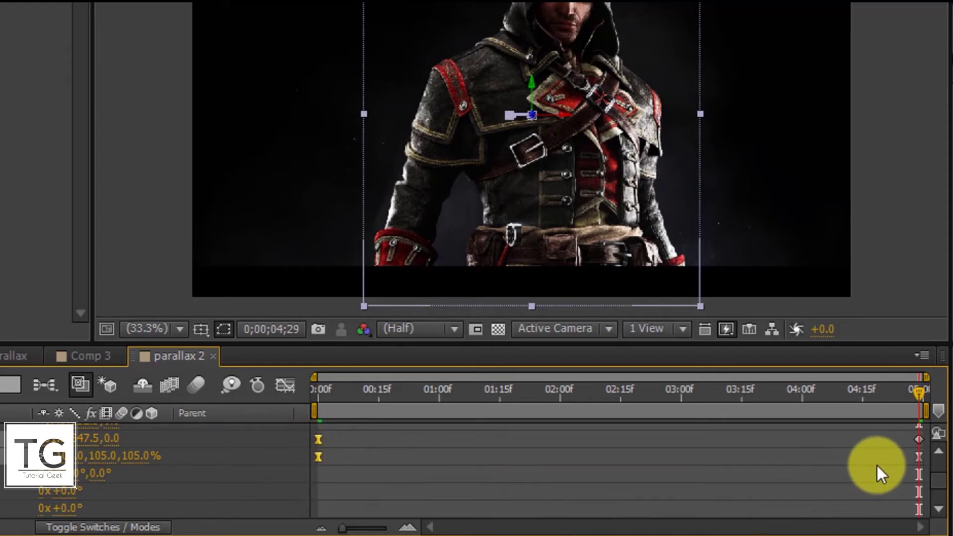
pyautogui.press('F9')
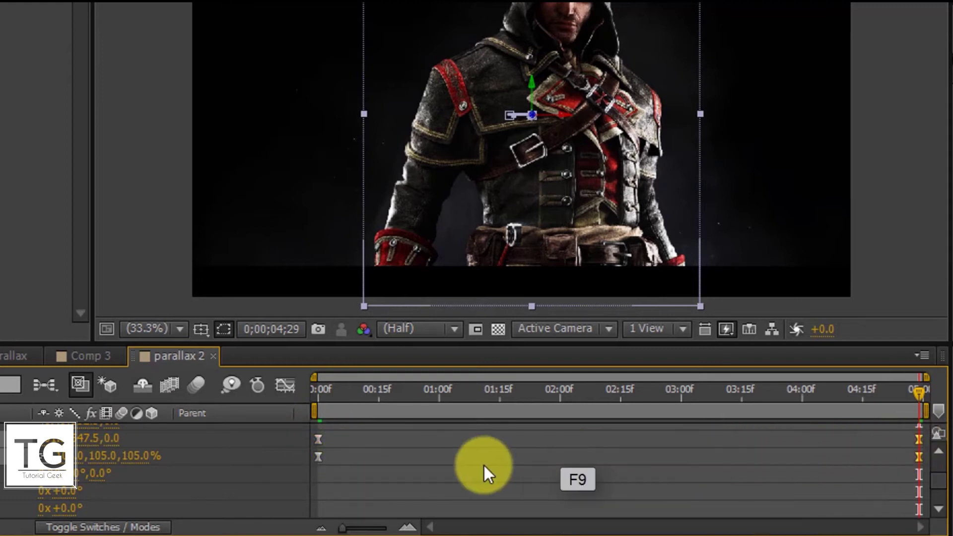
# Step: Keyframe Layer 1's Y Rotation at the first frame and set it to 10° at 0;00;04;29
pyautogui.moveTo(317, 401); pyautogui.dragTo(297, 394)
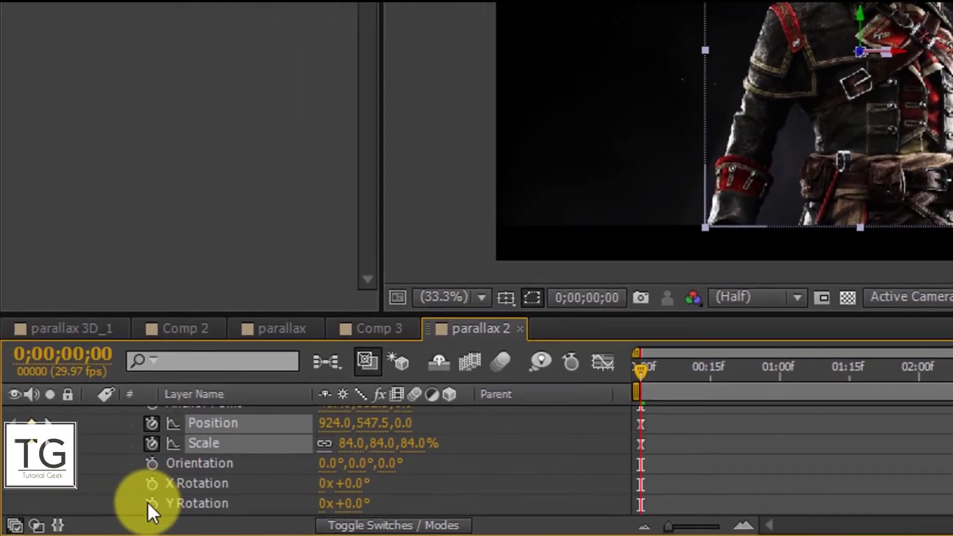
pyautogui.click(20, 505)
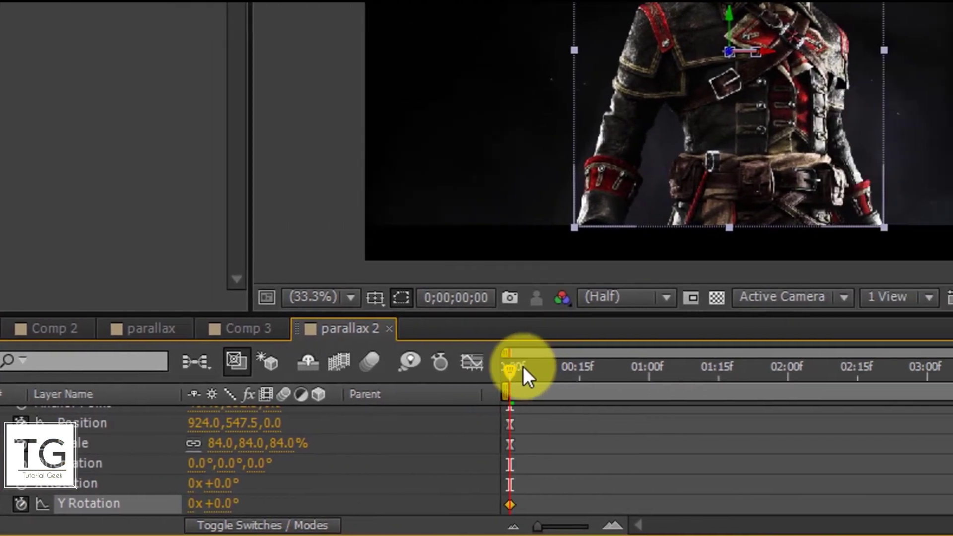
pyautogui.moveTo(522, 366); pyautogui.dragTo(952, 337)
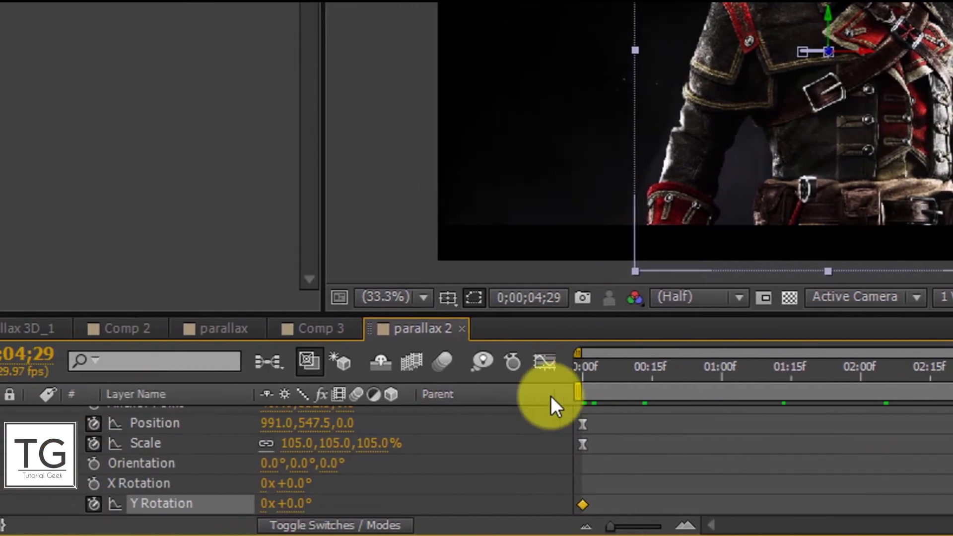
pyautogui.moveTo(347, 511)
pyautogui.mouseDown()
pyautogui.moveTo(368, 510)
pyautogui.moveTo(339, 511)
pyautogui.mouseUp()
pyautogui.click(349, 504)
pyautogui.write('10')
pyautogui.click(446, 228)
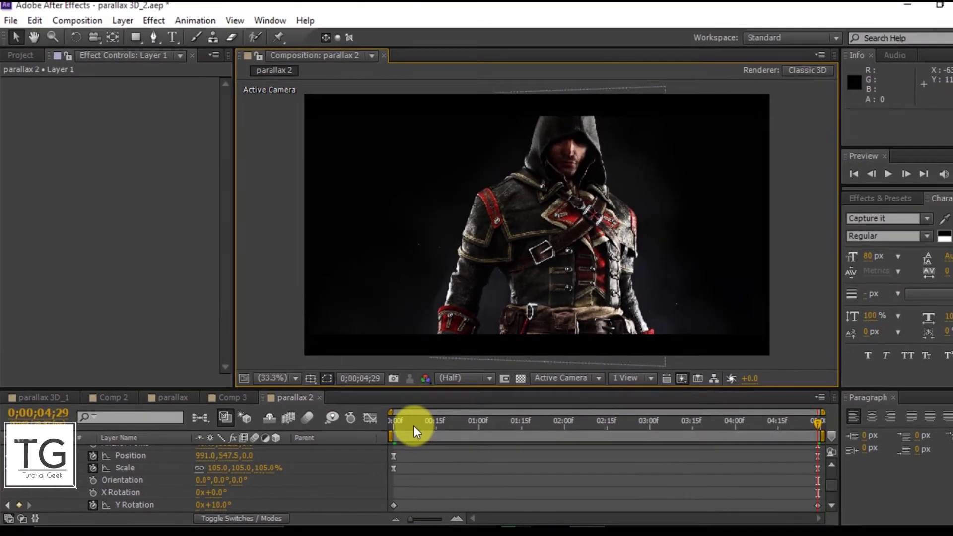
# Step: Return to the first frame and apply Easy Ease to both Y Rotation keyframes of Layer 1
pyautogui.click(640, 373)
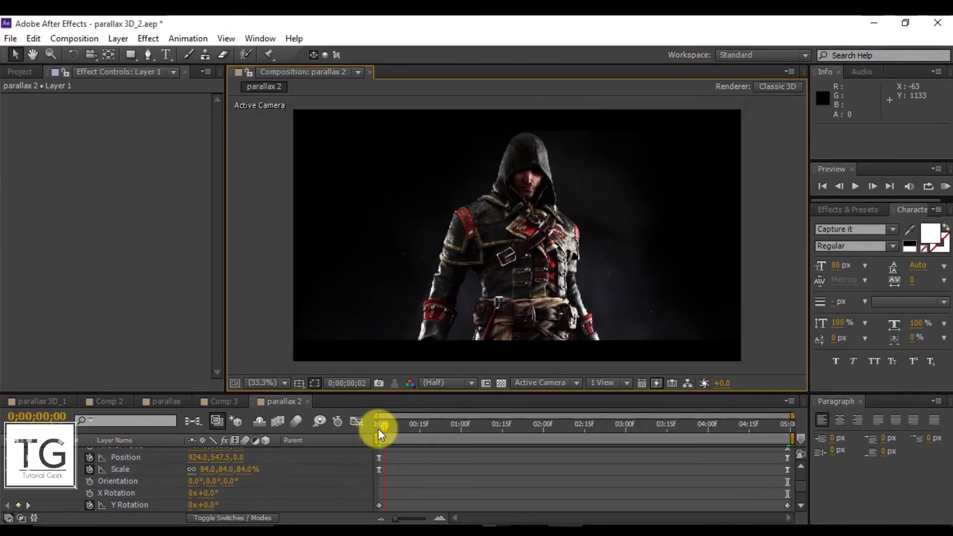
pyautogui.click(375, 428)
pyautogui.click(380, 505)
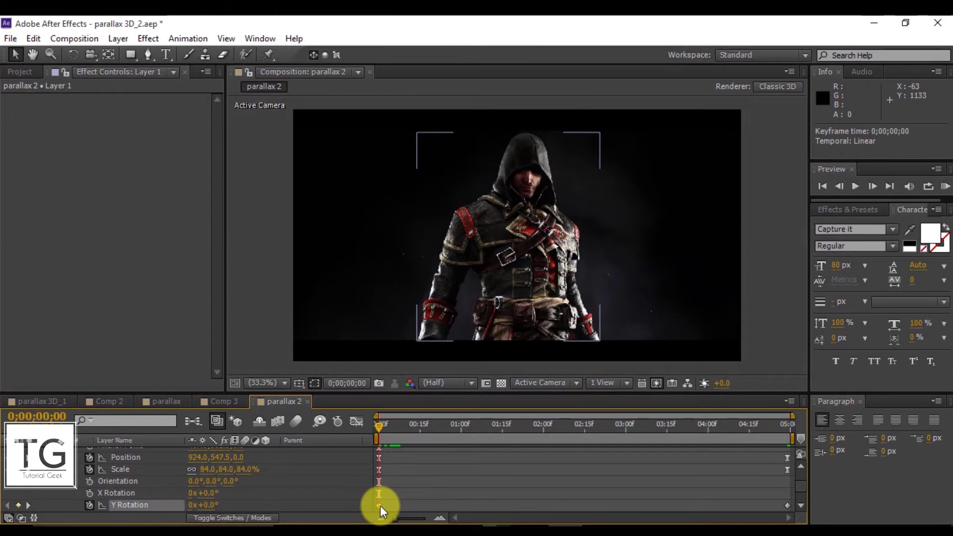
pyautogui.rightClick(380, 506)
pyautogui.moveTo(415, 493)
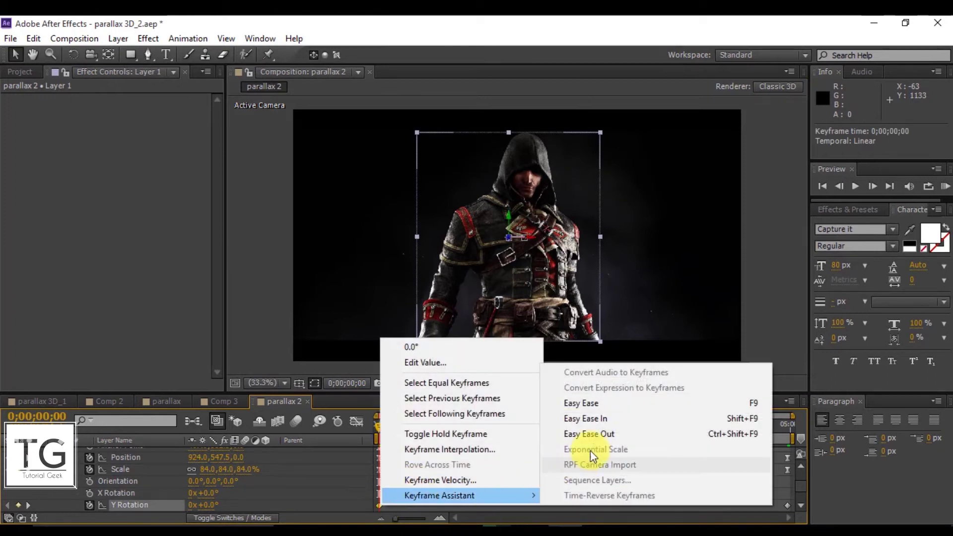
pyautogui.click(601, 417)
pyautogui.click(788, 504)
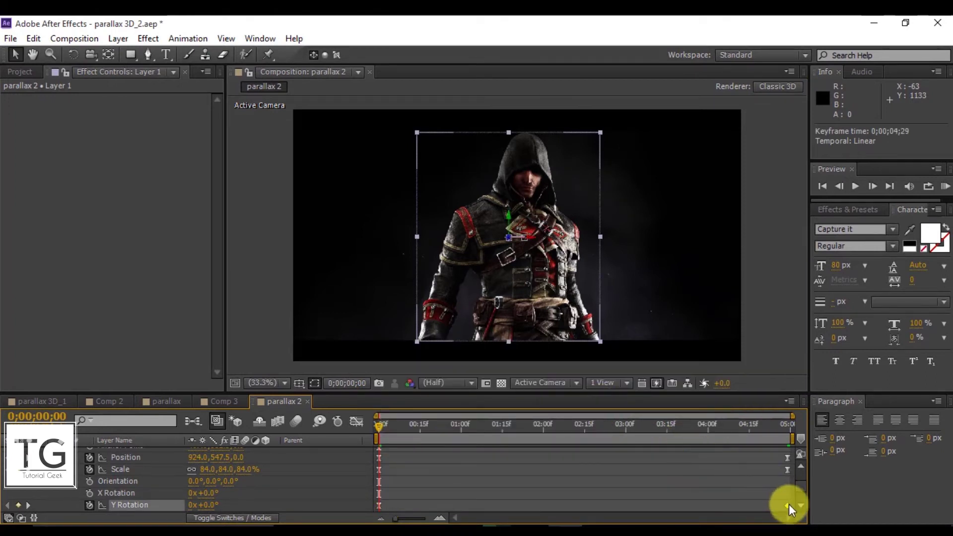
pyautogui.rightClick(788, 504)
pyautogui.moveTo(809, 491)
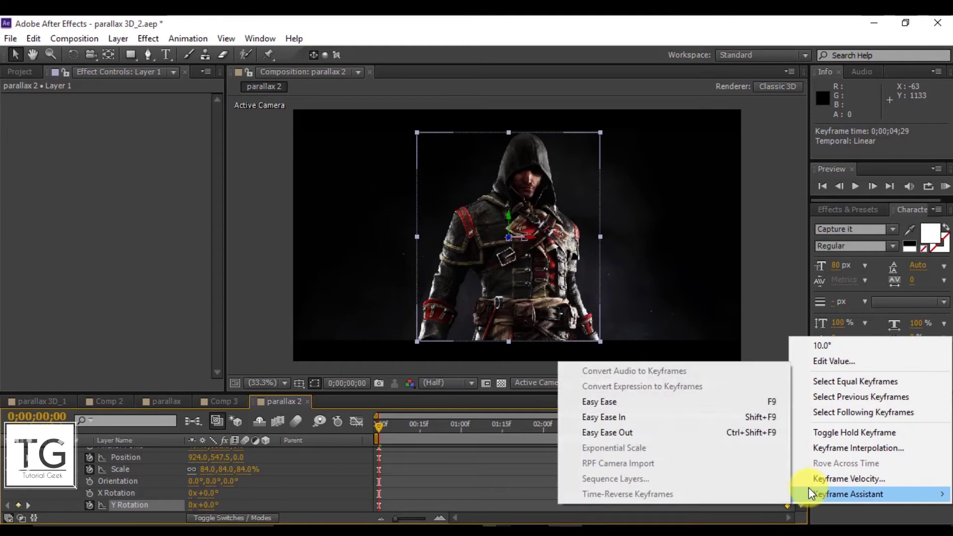
pyautogui.click(672, 405)
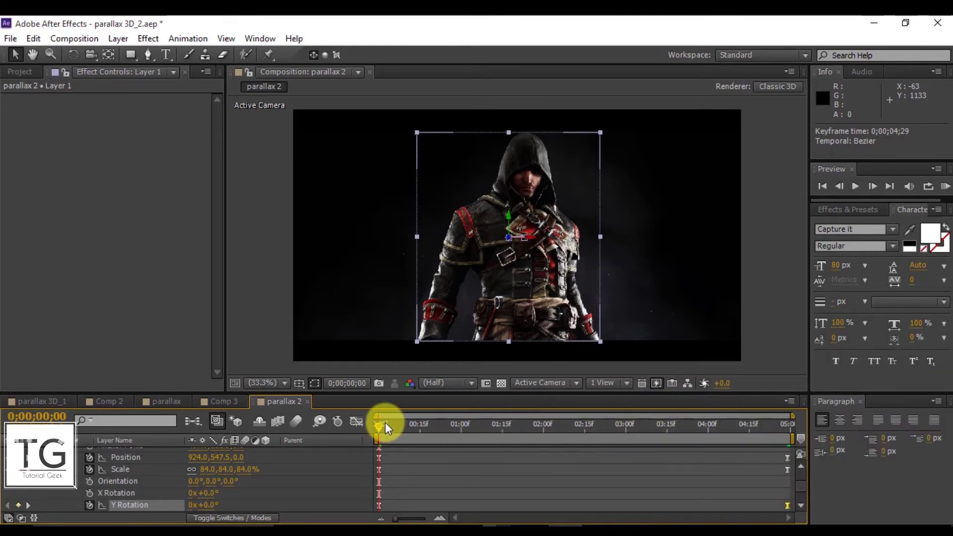
# Step: Play back the composition to preview Layer 1's movement and return to the first frame
pyautogui.press('space')
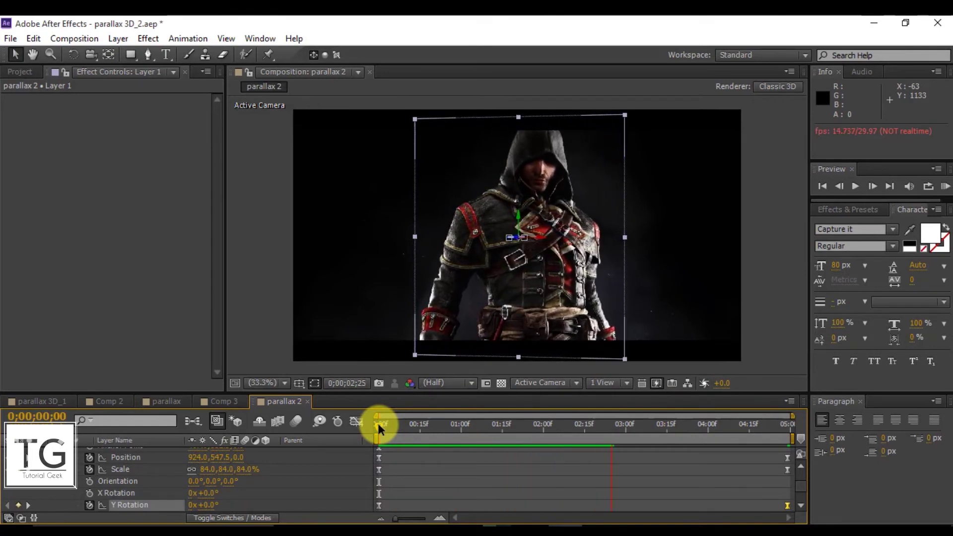
pyautogui.press('space')
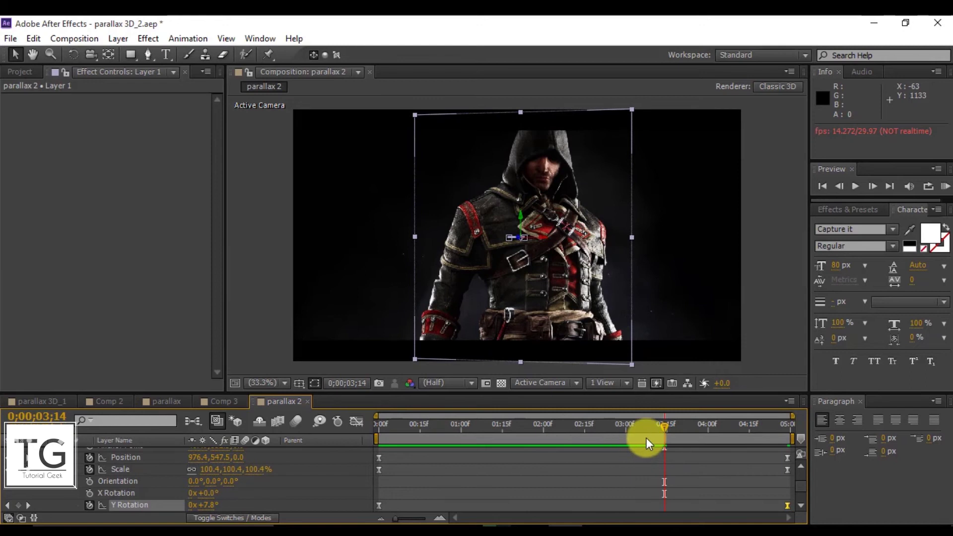
pyautogui.click(377, 423)
# Step: Collapse Layer 1's properties and expand the Transform properties of the Background layer
pyautogui.scroll(3, 49, 484)
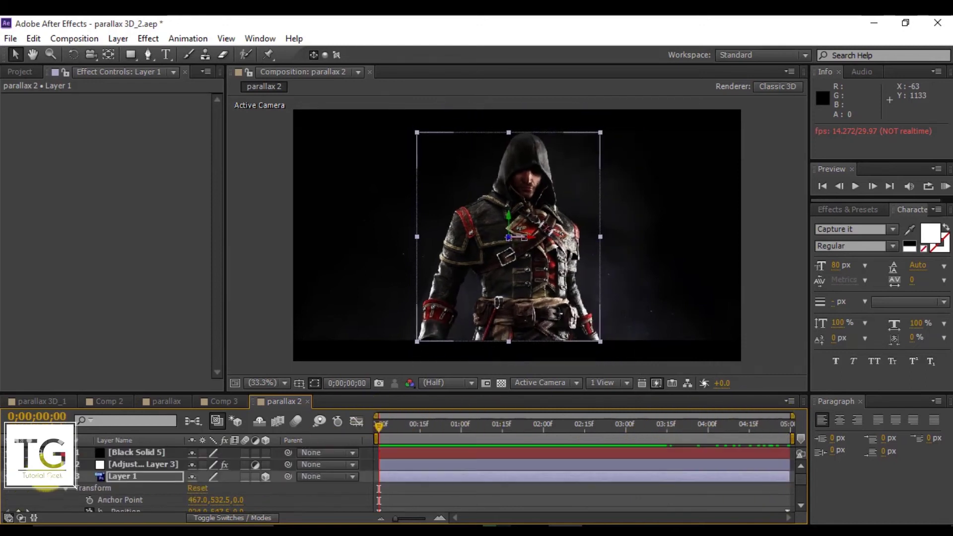
pyautogui.click(54, 477)
pyautogui.click(125, 489)
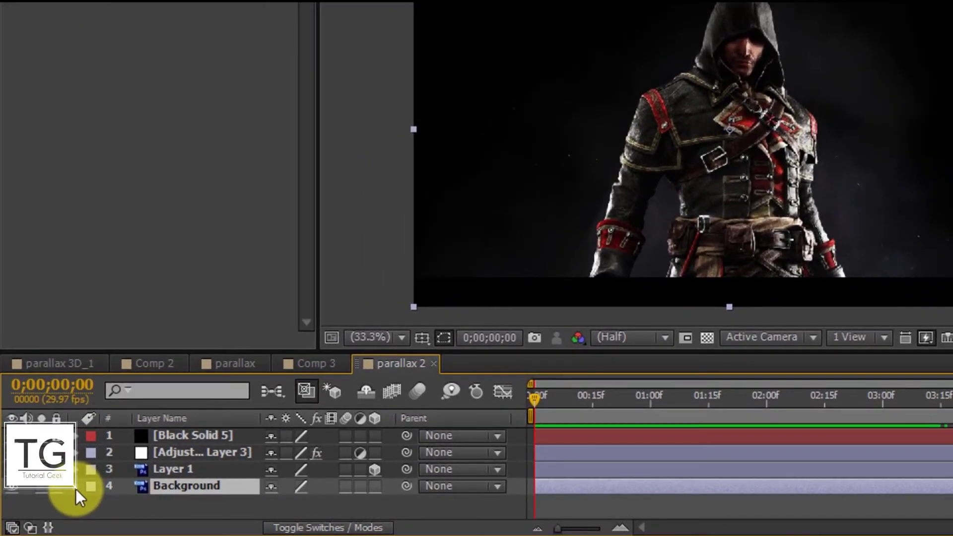
pyautogui.click(53, 488)
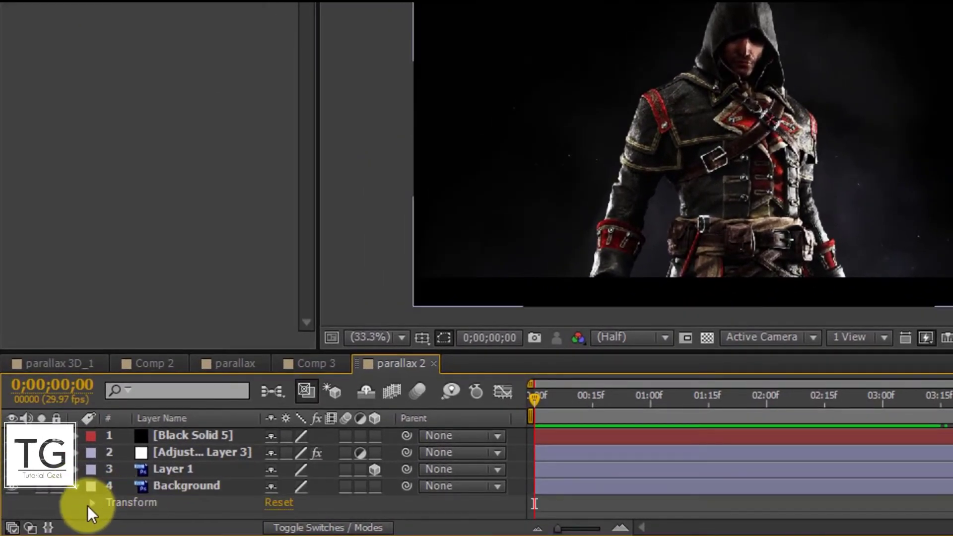
pyautogui.click(91, 503)
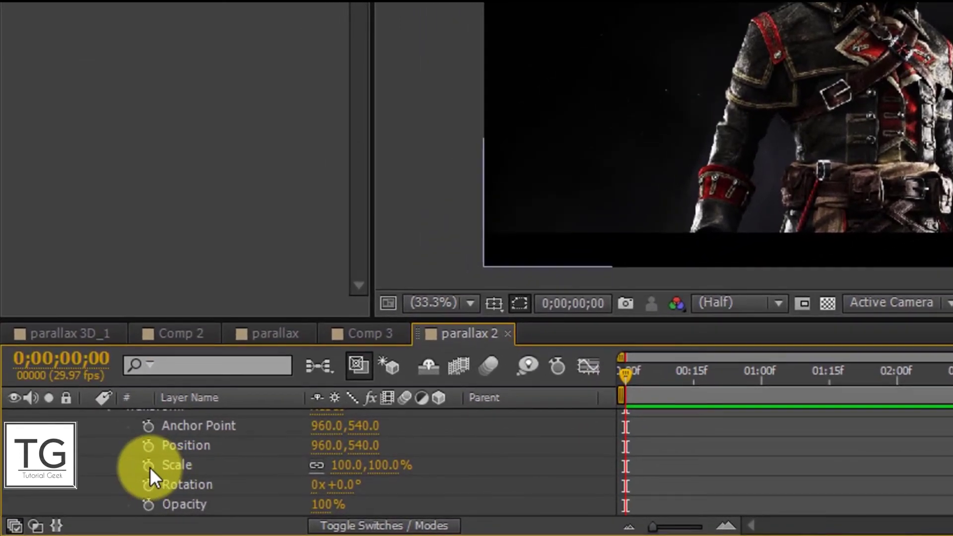
# Step: Animate the Background layer's Scale with keyframes from 100% at the first frame to 125% at 0;00;04;29
pyautogui.click(127, 475)
pyautogui.moveTo(621, 380); pyautogui.dragTo(952, 370)
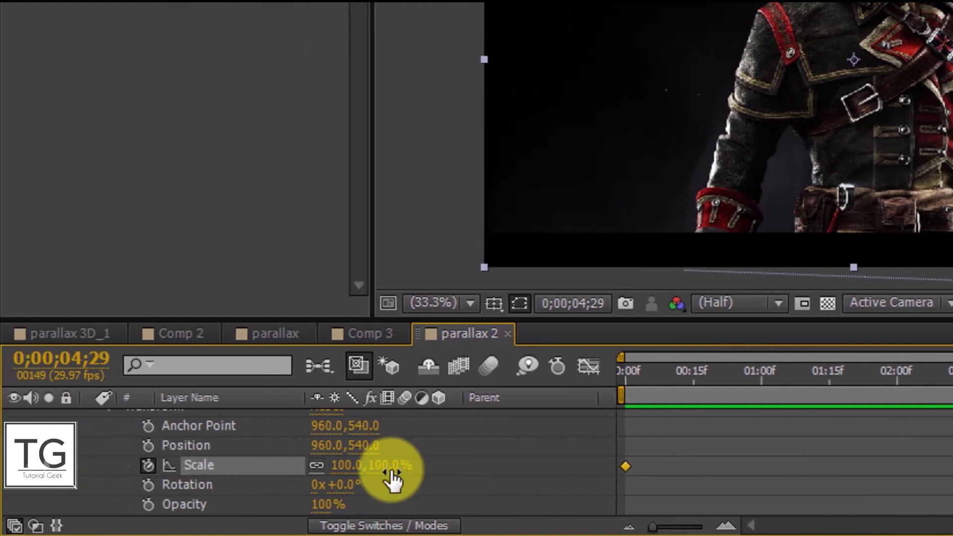
pyautogui.moveTo(32, 467); pyautogui.dragTo(58, 468)
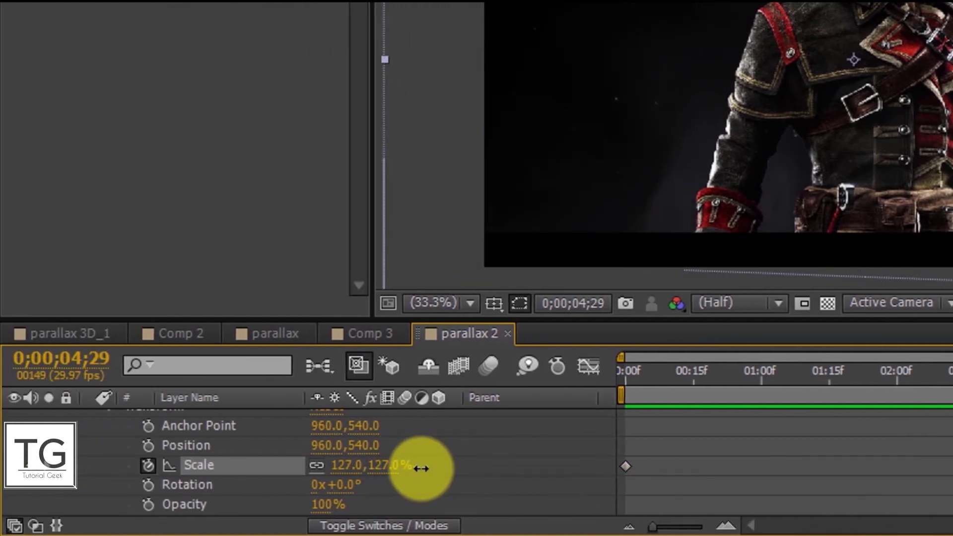
pyautogui.moveTo(421, 468); pyautogui.dragTo(418, 467)
# Step: Apply Easy Ease to both Scale keyframes of the Background layer
pyautogui.moveTo(653, 485); pyautogui.dragTo(611, 464)
pyautogui.press('F9')
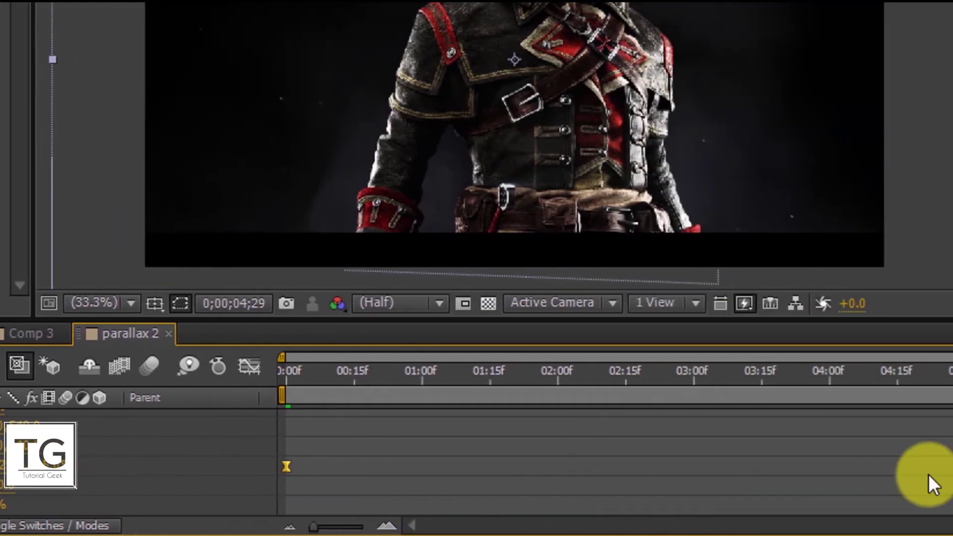
pyautogui.moveTo(887, 474); pyautogui.dragTo(923, 459)
pyautogui.press('F9')
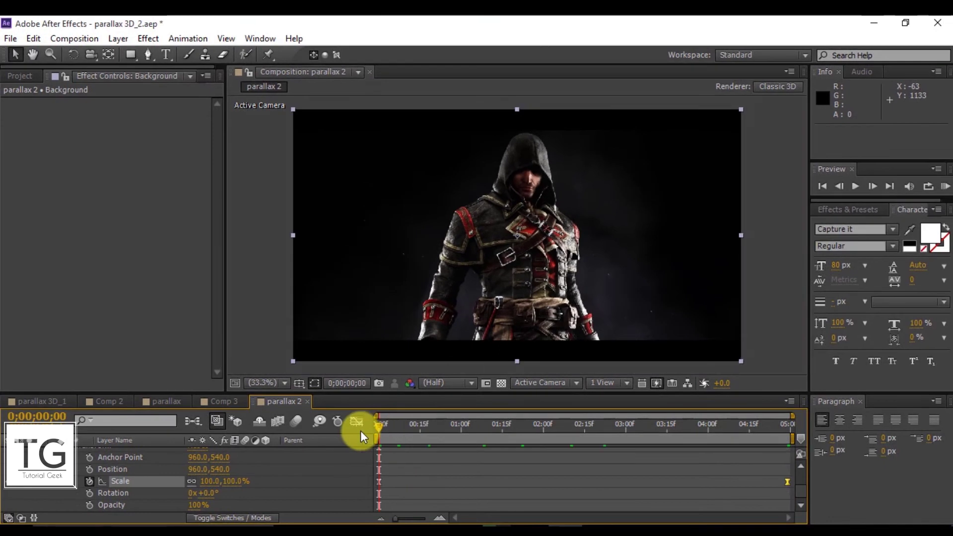
# Step: Play back the animation to check the character and background moving together, and return to the first frame
pyautogui.press('space')
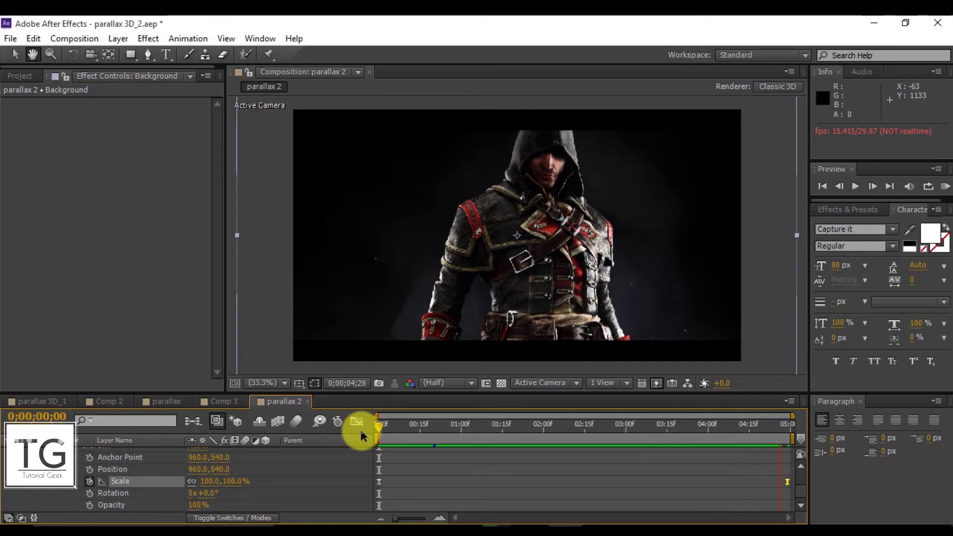
pyautogui.press('space')
pyautogui.moveTo(397, 425); pyautogui.dragTo(370, 425)
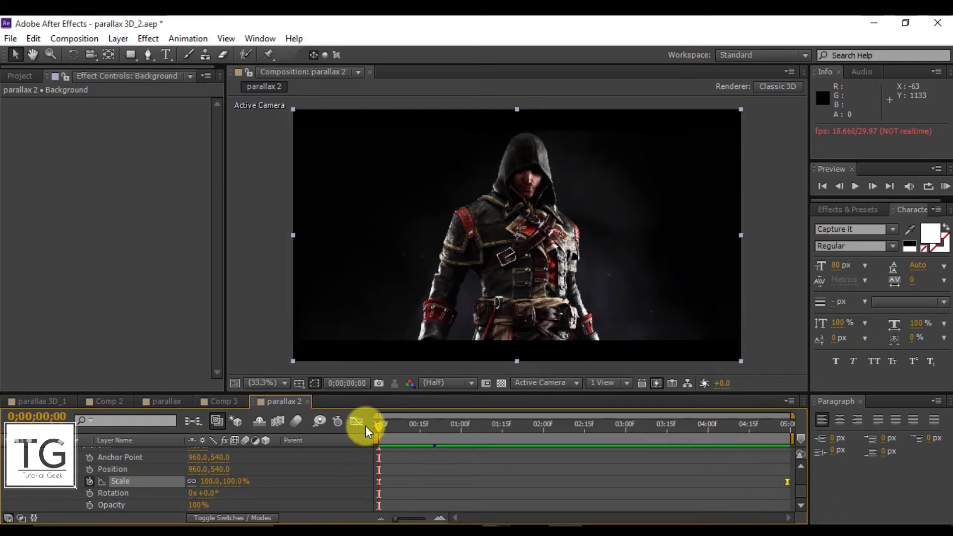
pyautogui.scroll(3, 51, 485)
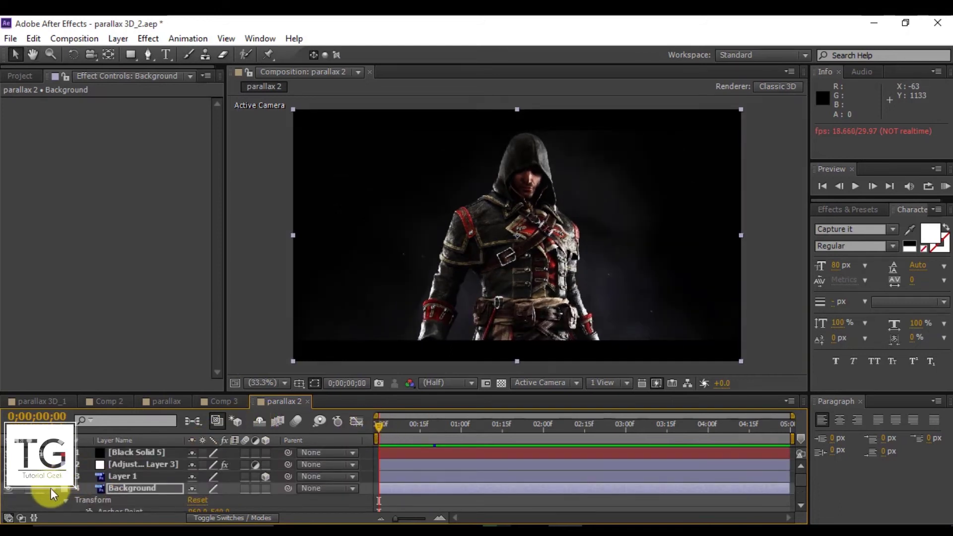
# Step: Collapse the Background layer and shape Adjustment Layer 3's RGB Curves into an S-curve, comparing the image with and without the effect
pyautogui.click(54, 489)
pyautogui.click(136, 466)
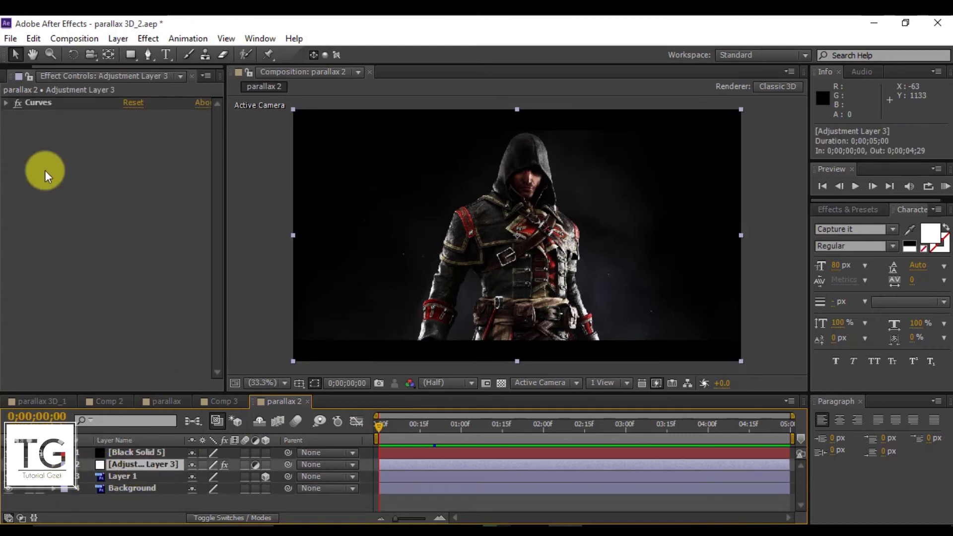
pyautogui.click(5, 103)
pyautogui.moveTo(168, 223); pyautogui.dragTo(195, 214)
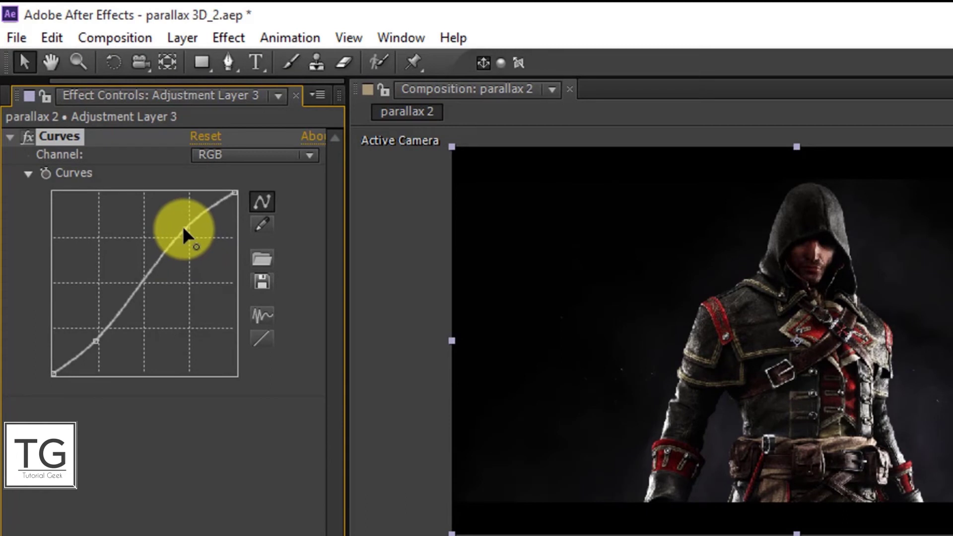
pyautogui.moveTo(98, 342); pyautogui.dragTo(98, 347)
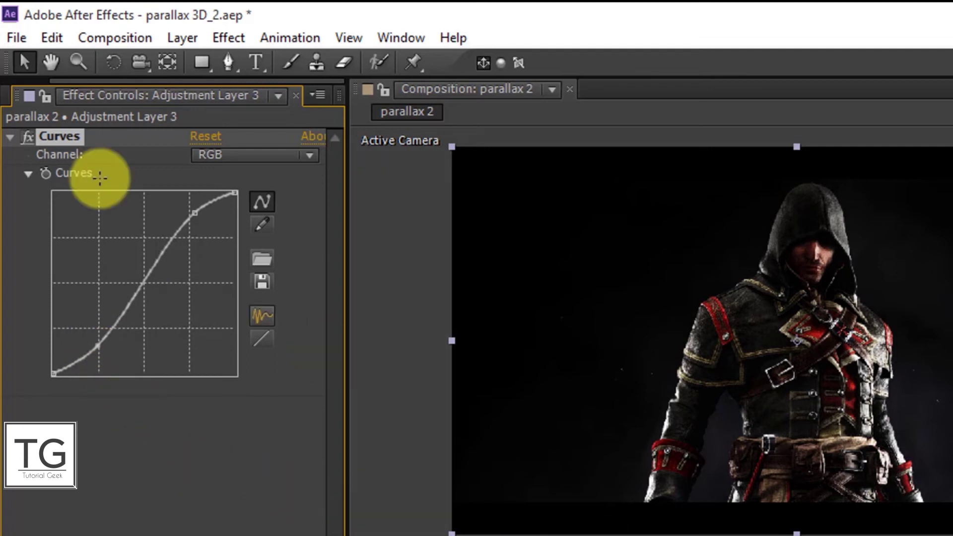
pyautogui.click(26, 137)
pyautogui.click(26, 137)
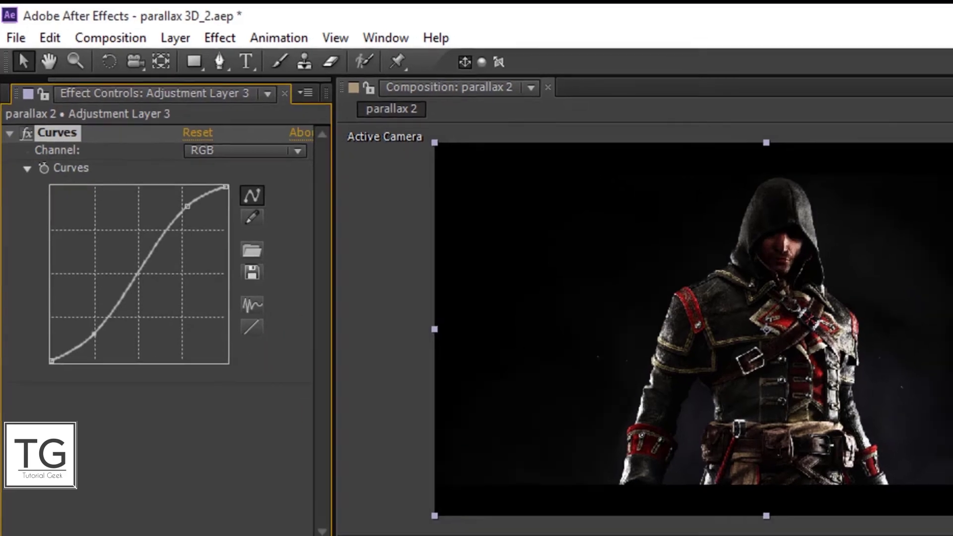
# Step: Fine-tune the lower point of Adjustment Layer 3's RGB curve while checking other frames, and return to the first frame
pyautogui.click(503, 445)
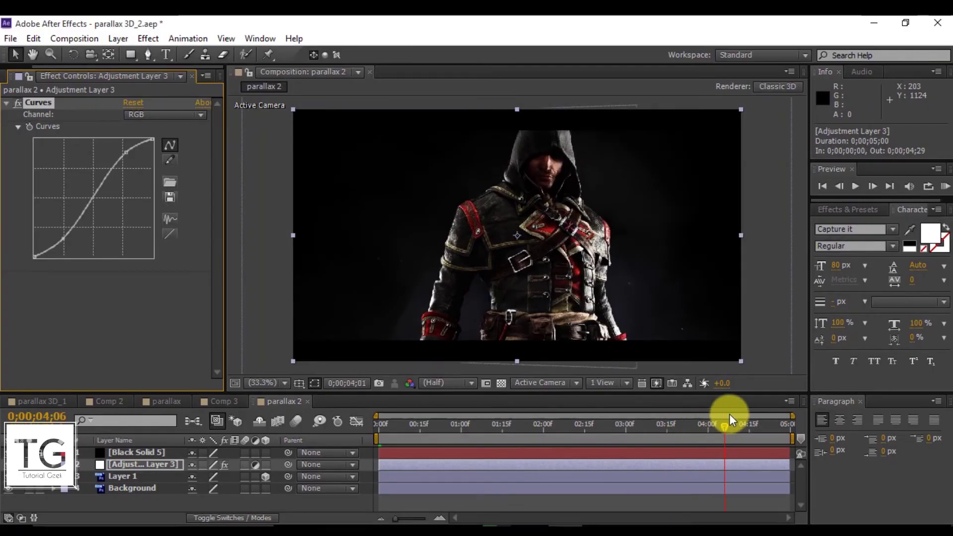
pyautogui.moveTo(729, 414); pyautogui.dragTo(656, 414)
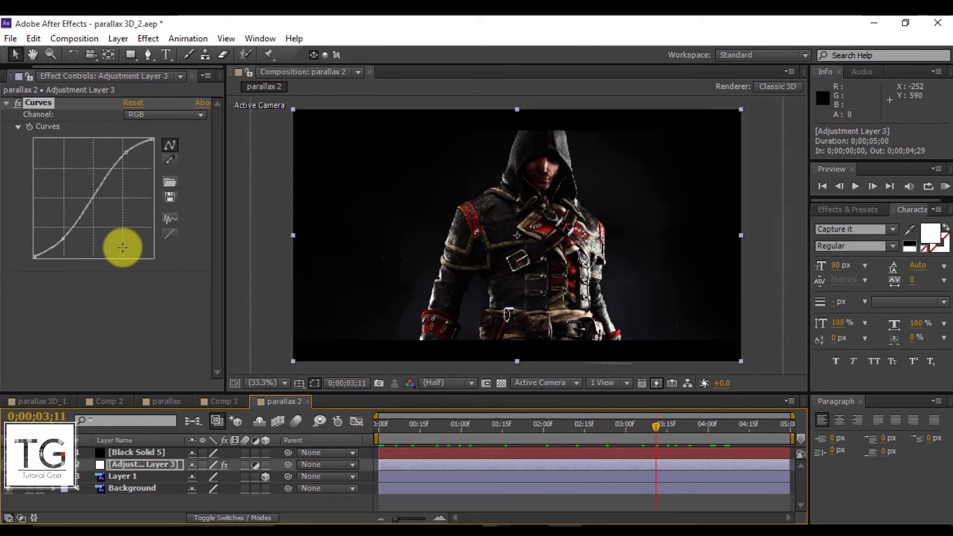
pyautogui.moveTo(64, 240); pyautogui.dragTo(63, 242)
pyautogui.click(60, 239)
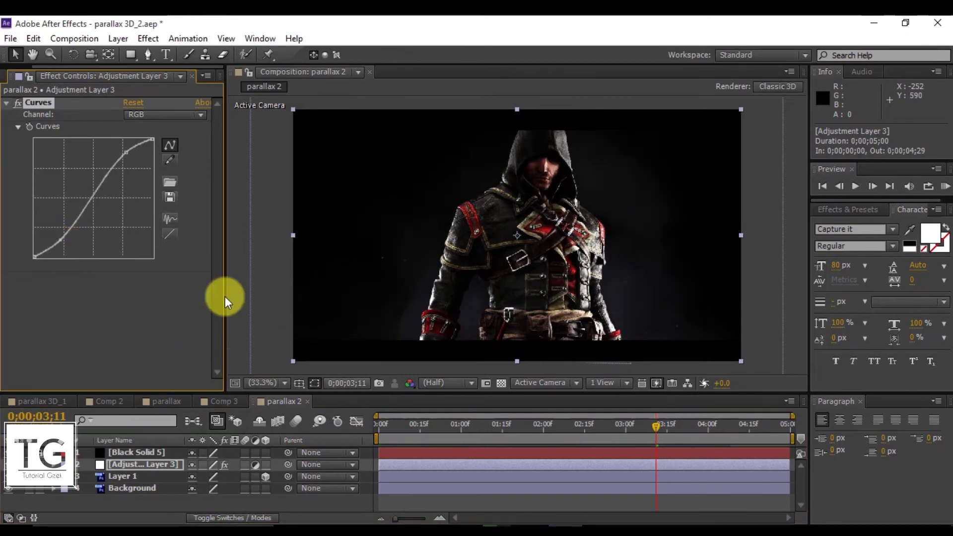
pyautogui.moveTo(391, 434); pyautogui.dragTo(713, 449)
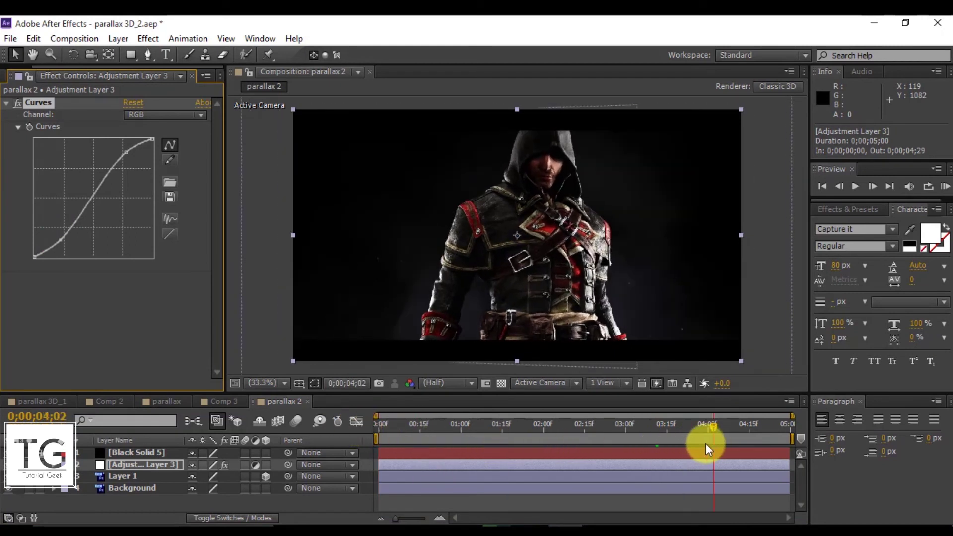
pyautogui.click(370, 422)
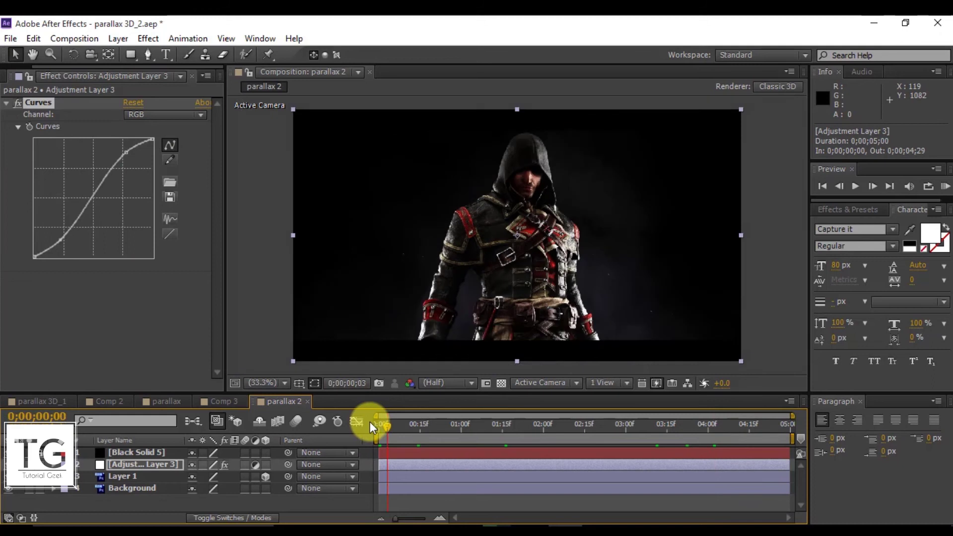
# Step: Search the effects for "optic" and apply Optics Compensation from Distort to Adjustment Layer 3
pyautogui.click(851, 209)
pyautogui.click(835, 227)
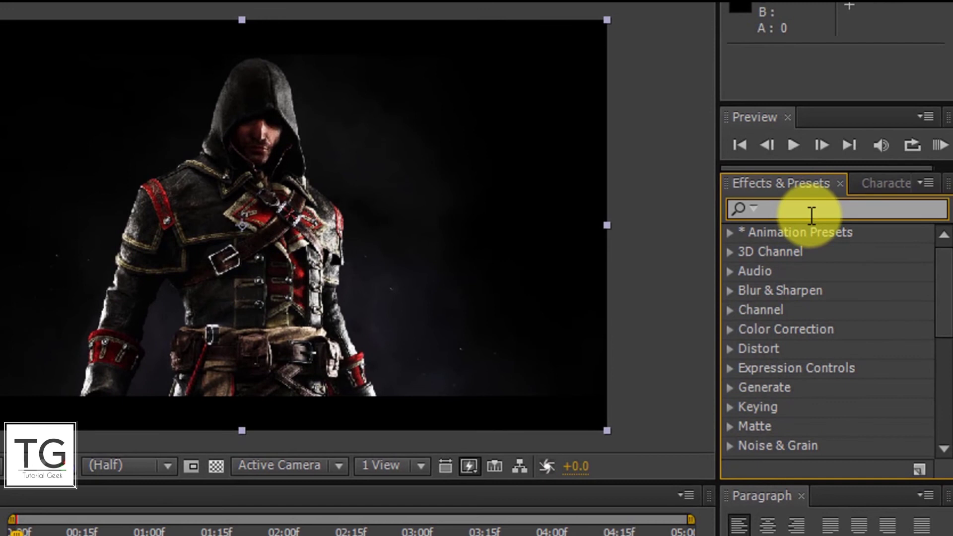
pyautogui.write('op')
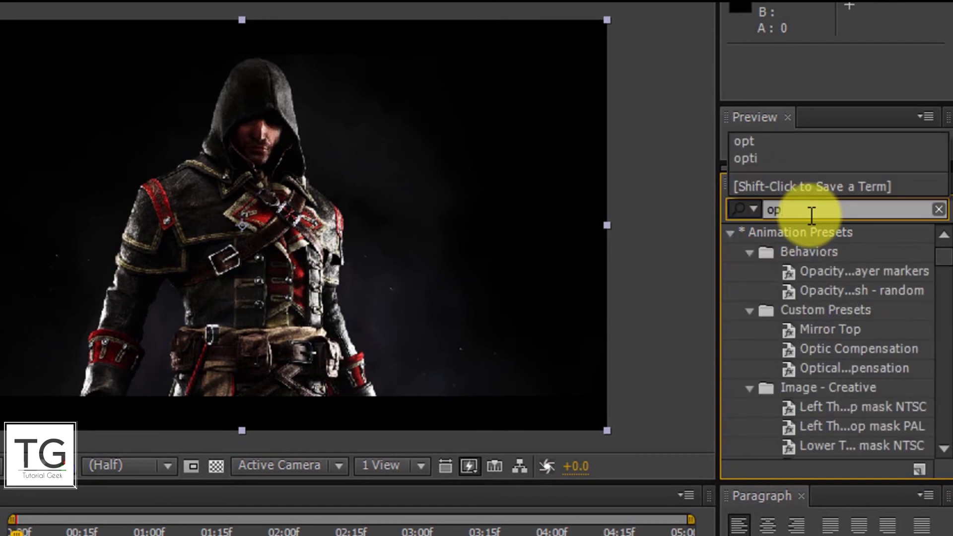
pyautogui.write('tica')
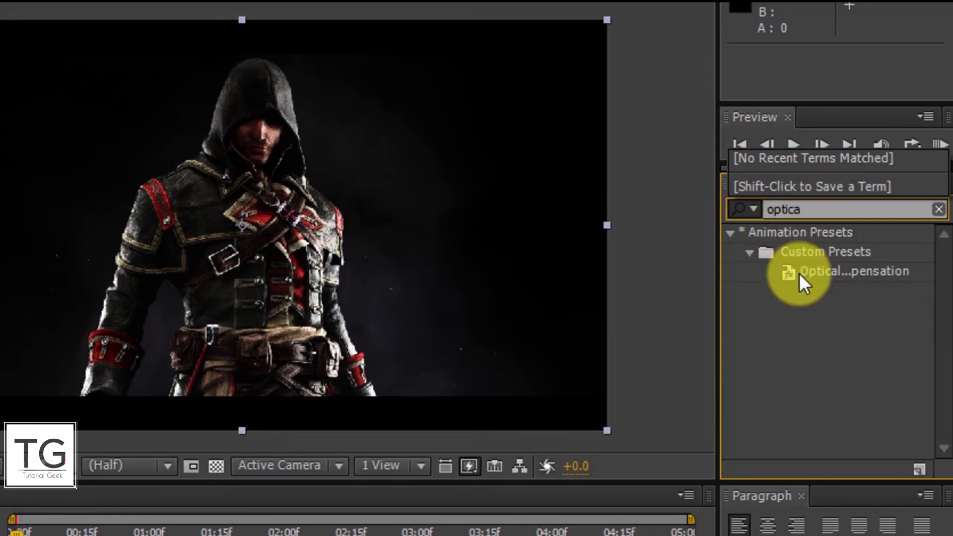
pyautogui.press('BackSpace')
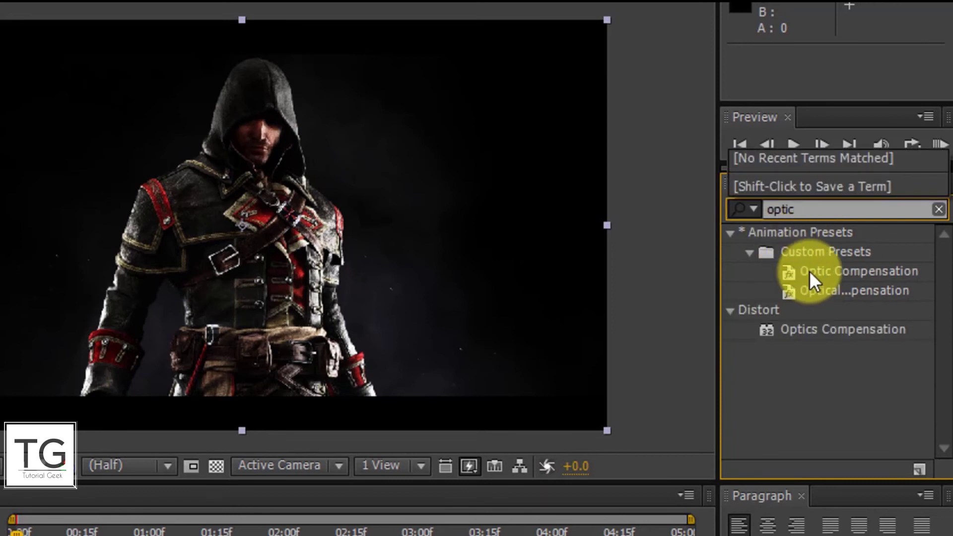
pyautogui.moveTo(843, 329); pyautogui.dragTo(0, 366)
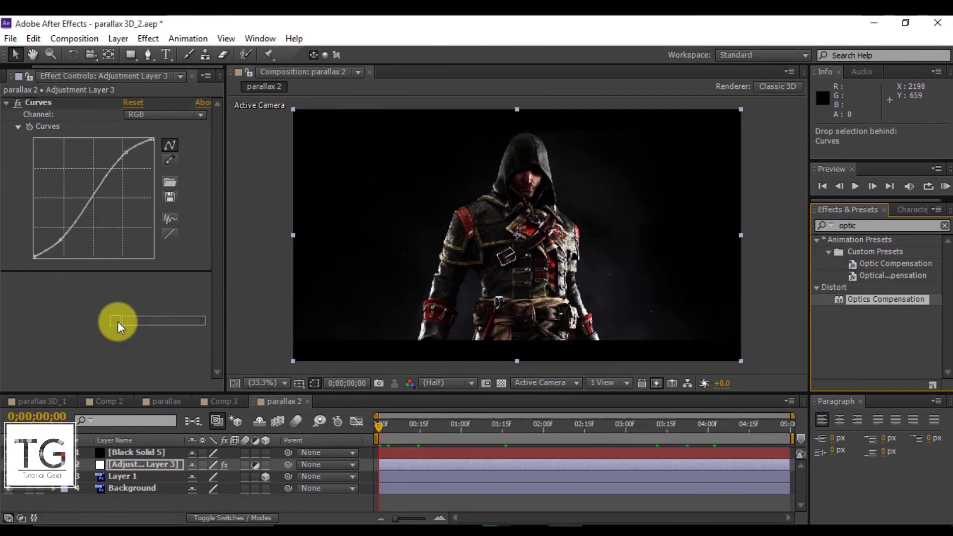
pyautogui.moveTo(118, 321); pyautogui.dragTo(119, 341)
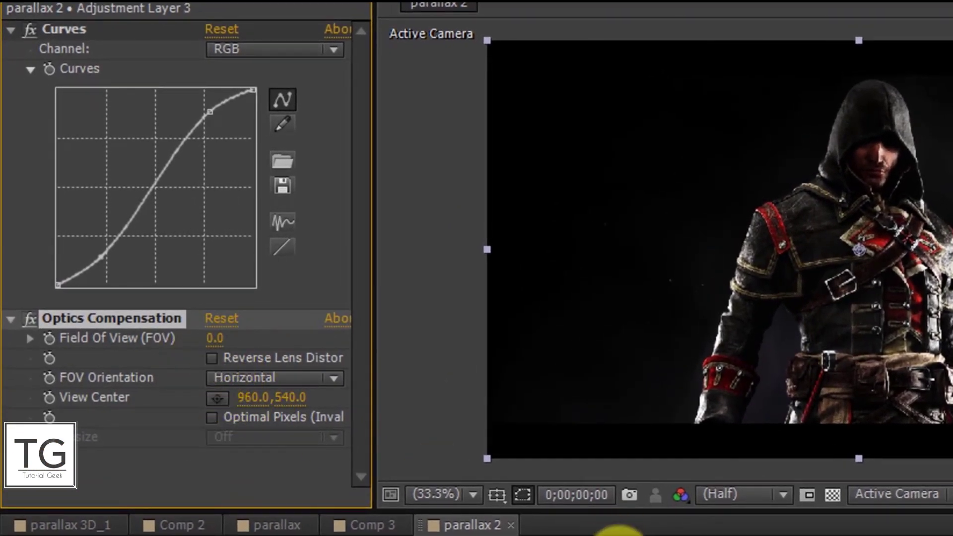
# Step: Enable Reverse Lens Distortion and keyframe Optics Compensation's Field Of View from 0 at the first frame to 35 at 0;00;04;29
pyautogui.click(49, 339)
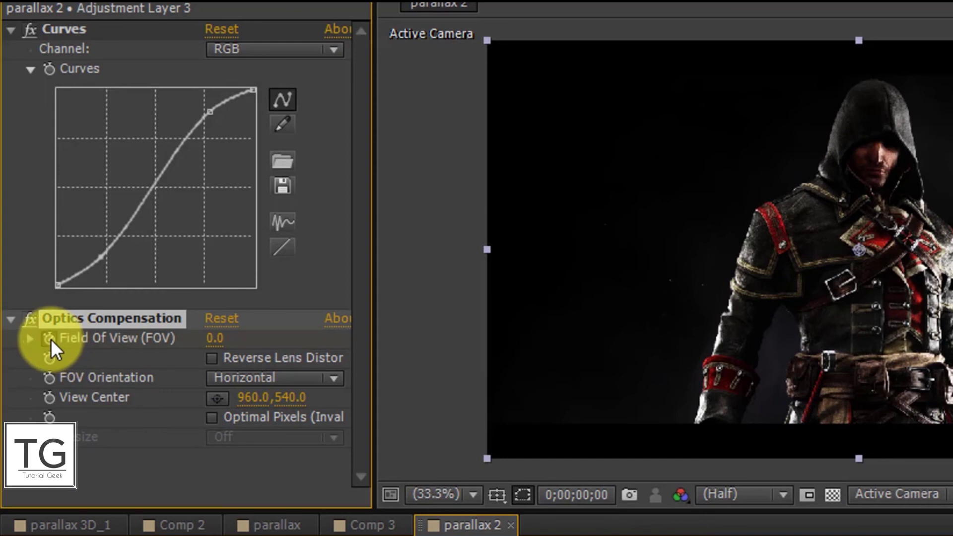
pyautogui.click(212, 359)
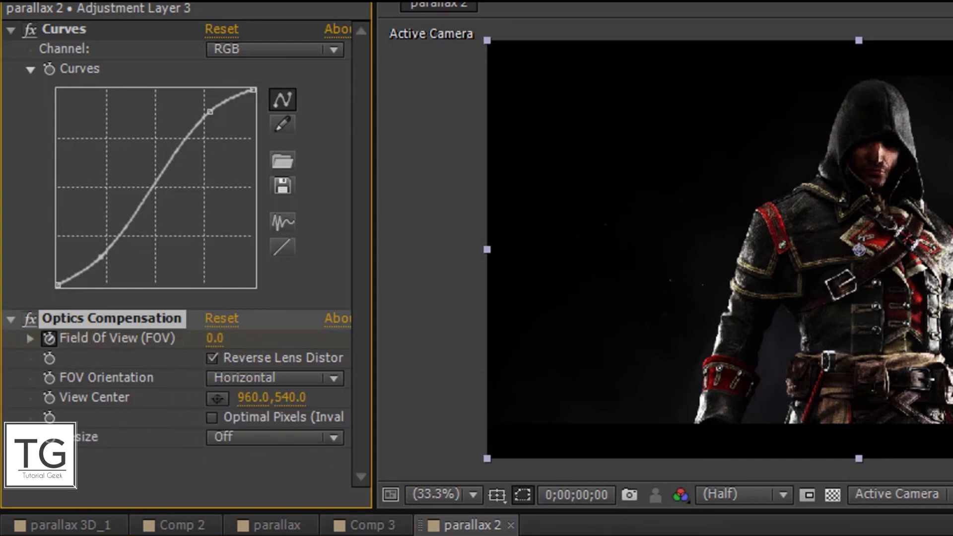
pyautogui.moveTo(439, 467); pyautogui.dragTo(880, 395)
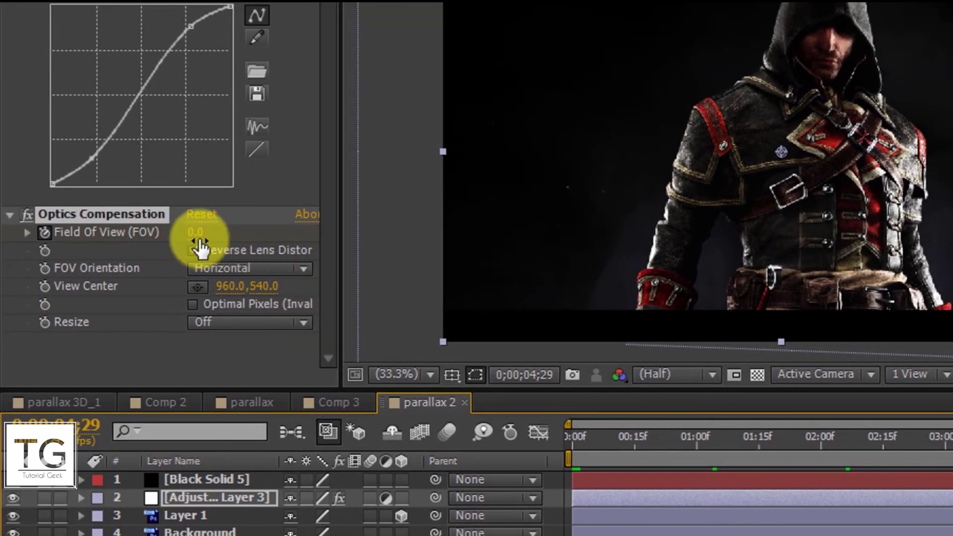
pyautogui.moveTo(164, 228); pyautogui.dragTo(609, 227)
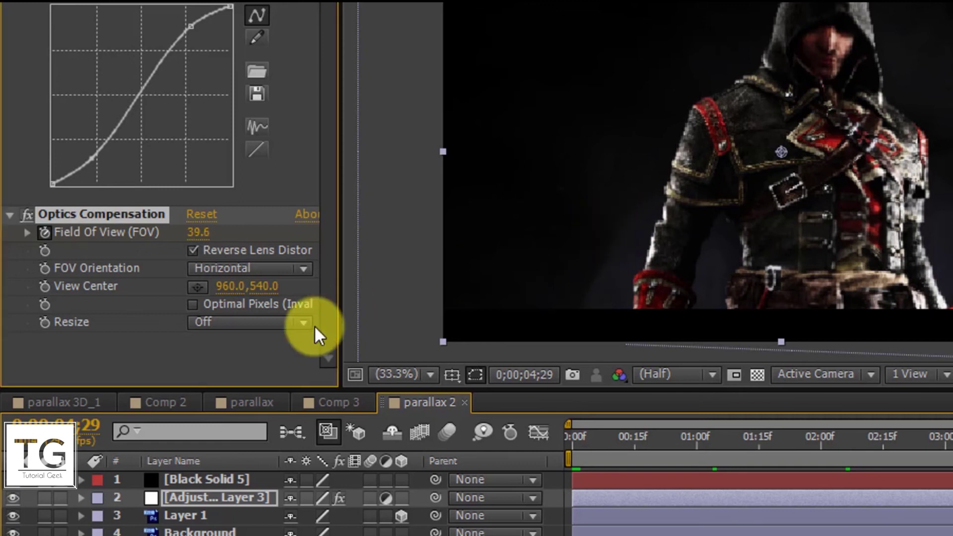
pyautogui.click(198, 233)
pyautogui.press('BackSpace')
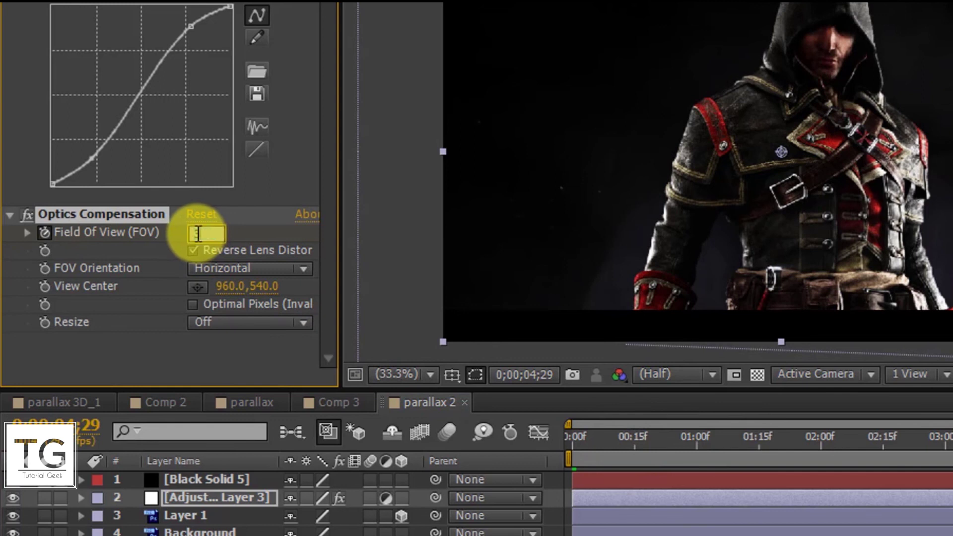
pyautogui.write('35')
pyautogui.press('Return')
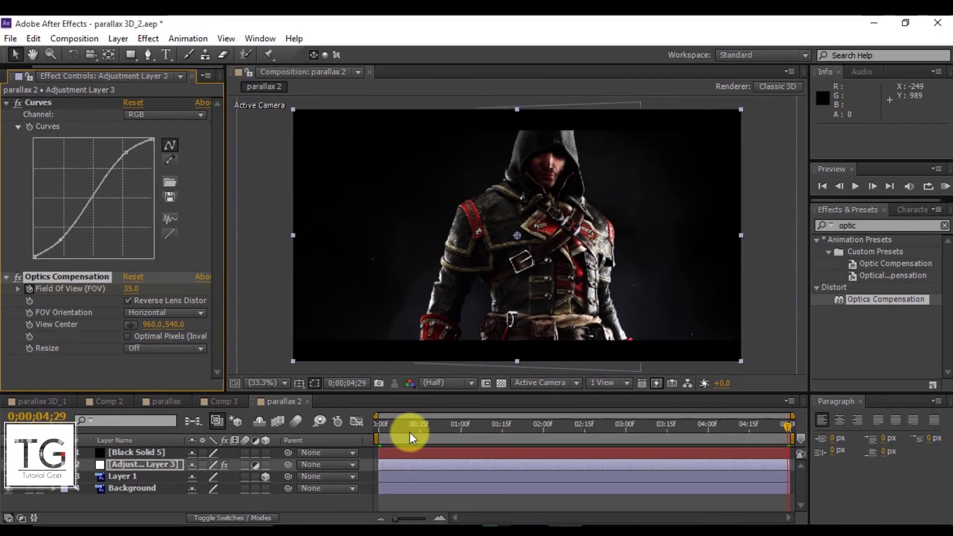
# Step: Return to the first frame and collapse the Optics Compensation and Curves effects of Adjustment Layer 3
pyautogui.moveTo(382, 434); pyautogui.dragTo(321, 436)
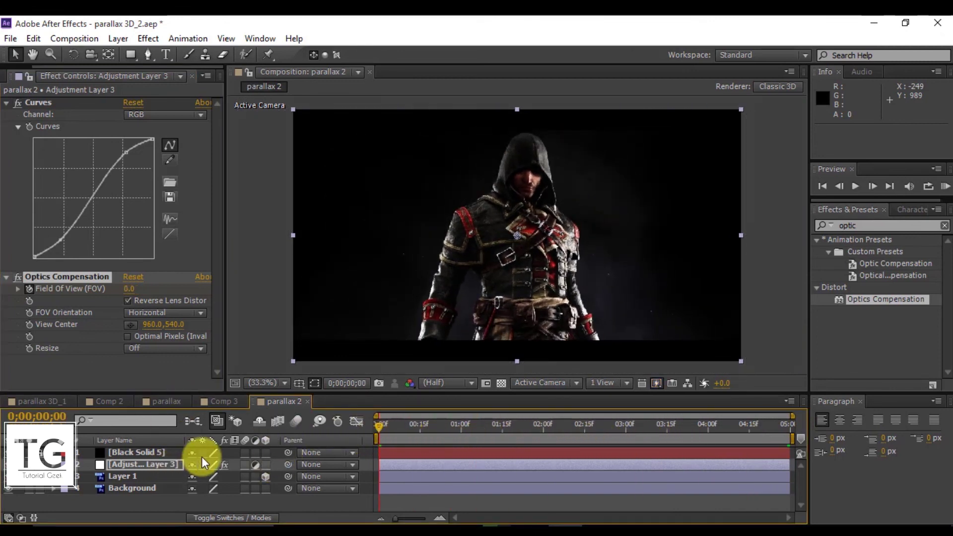
pyautogui.click(4, 281)
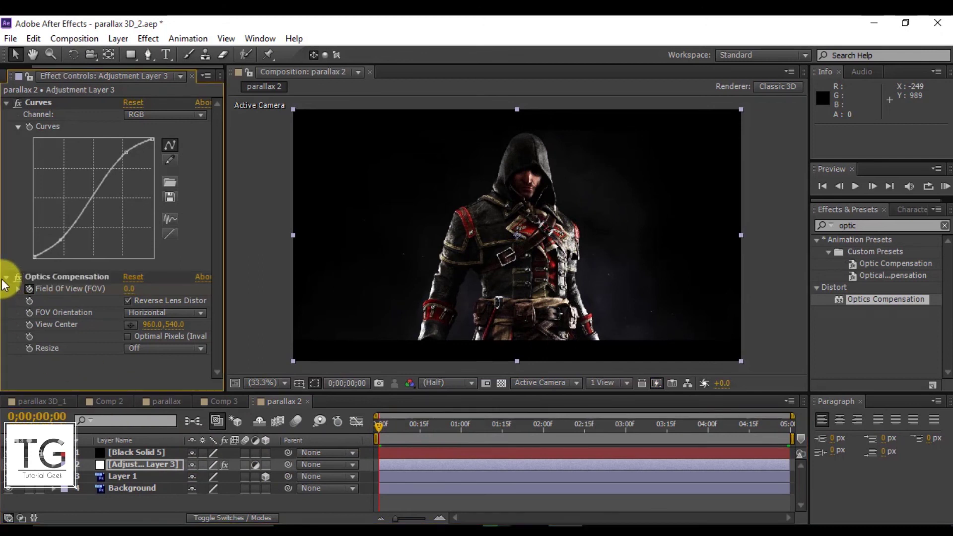
pyautogui.click(6, 278)
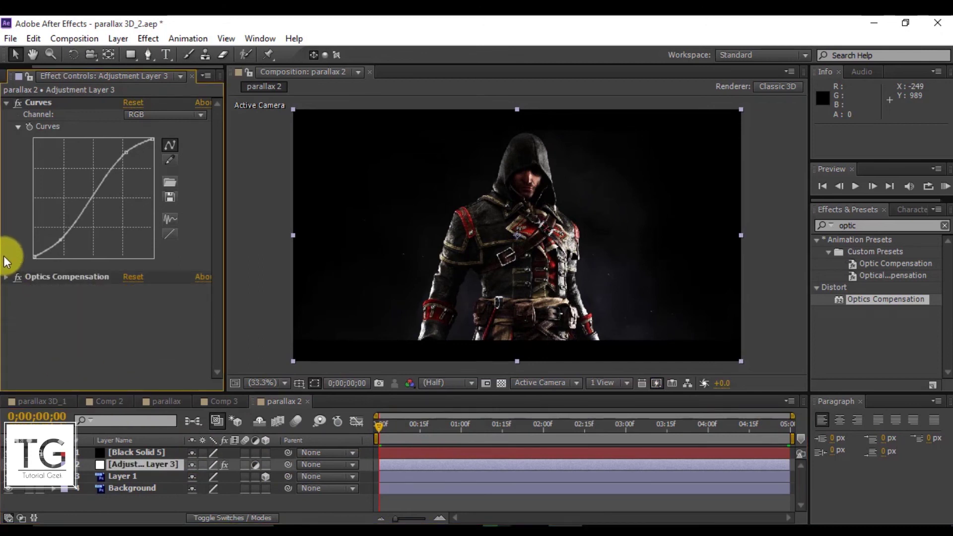
pyautogui.click(6, 103)
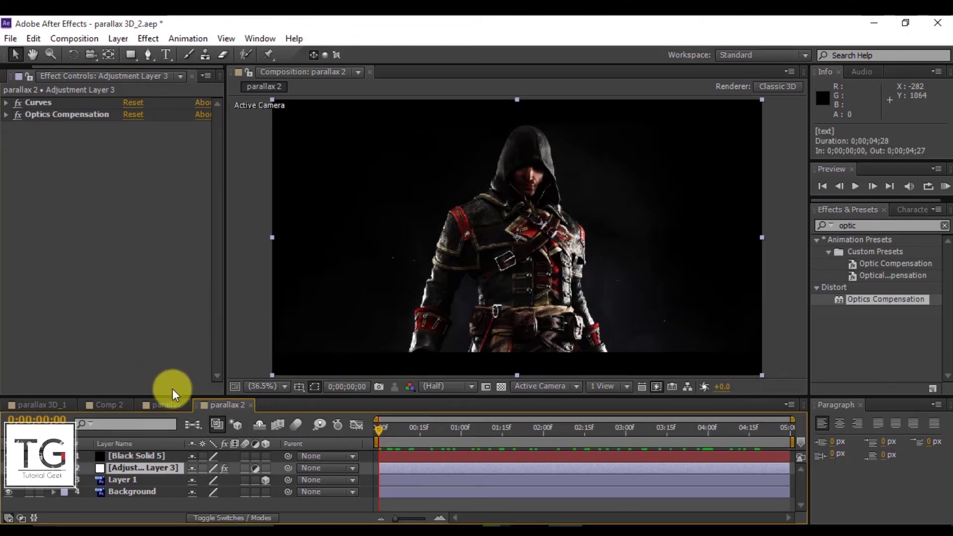
# Step: Copy the text layer from the parallax composition into parallax 2 above Adjustment Layer 3, and scrub through the title animation to 0;00;04;20
pyautogui.click(153, 403)
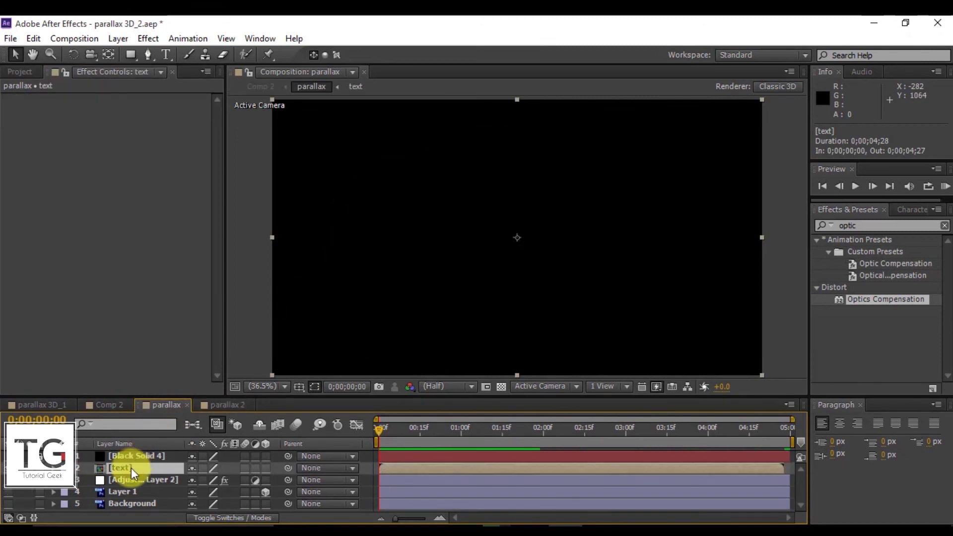
pyautogui.moveTo(383, 430); pyautogui.dragTo(714, 411)
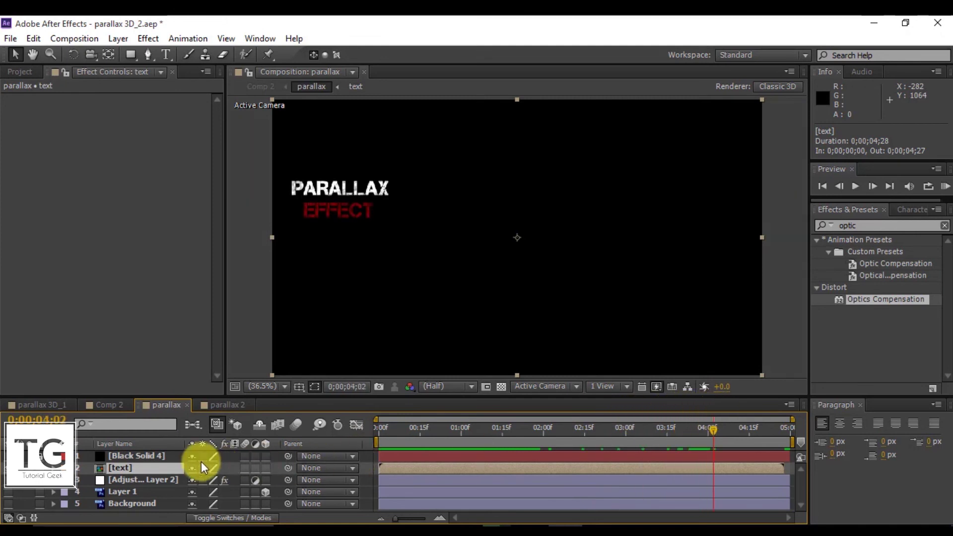
pyautogui.hotkey('ctrl', 'c')
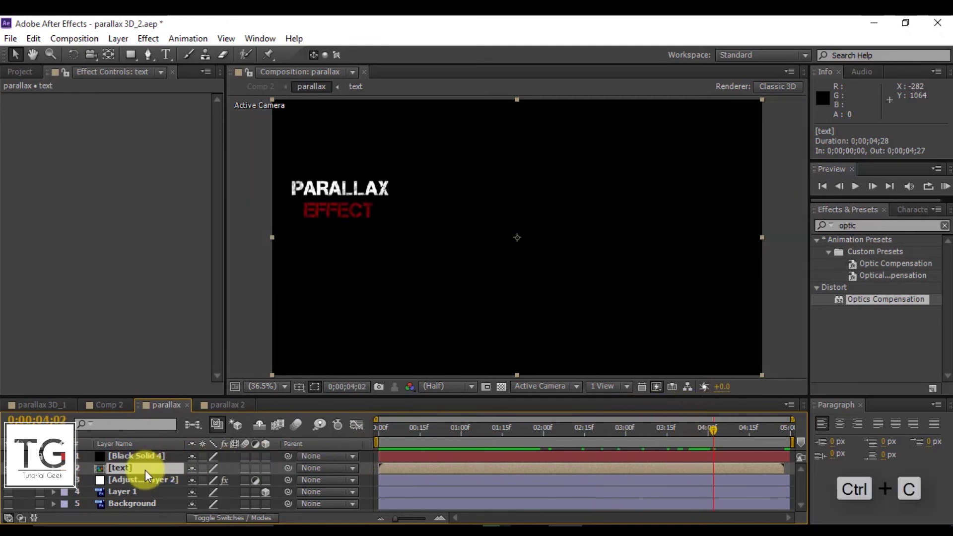
pyautogui.click(225, 403)
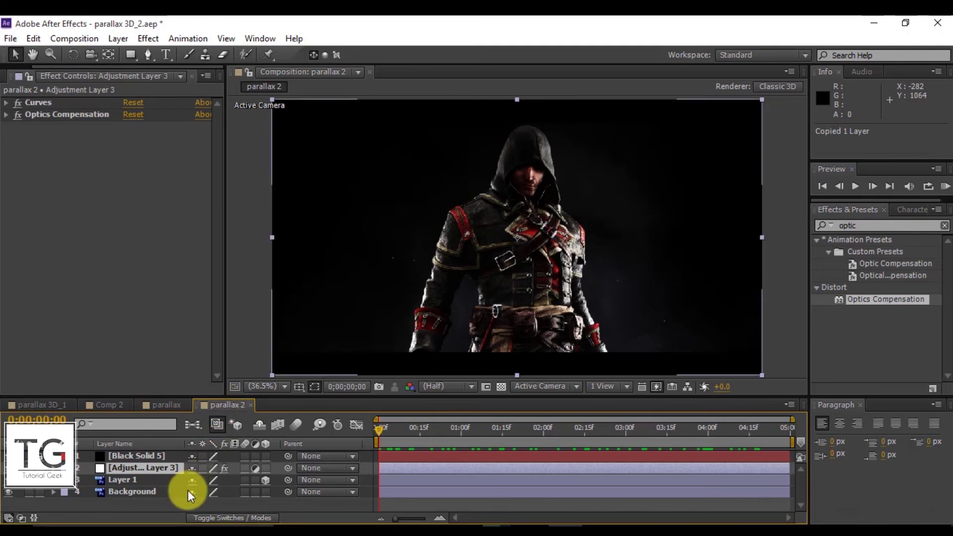
pyautogui.hotkey('ctrl', 'v')
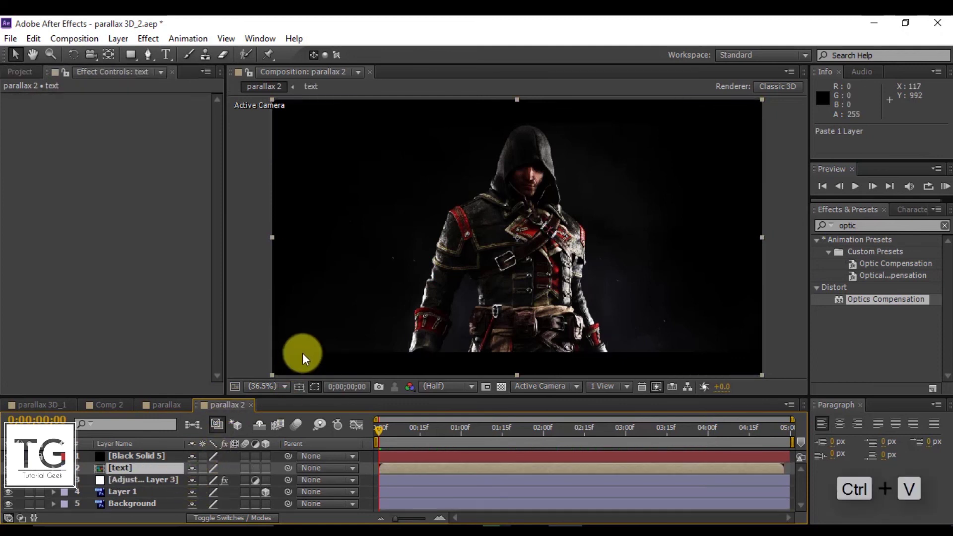
pyautogui.moveTo(412, 425); pyautogui.dragTo(751, 424)
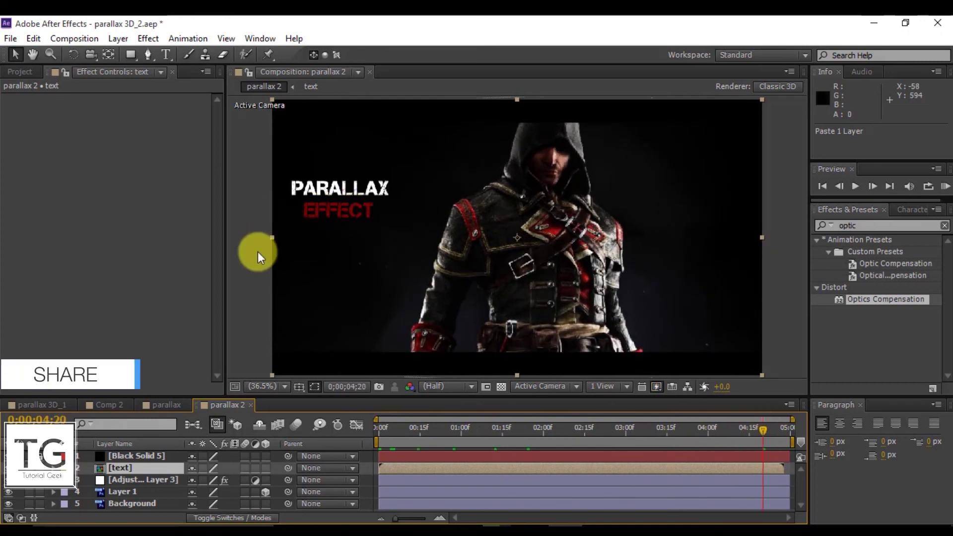